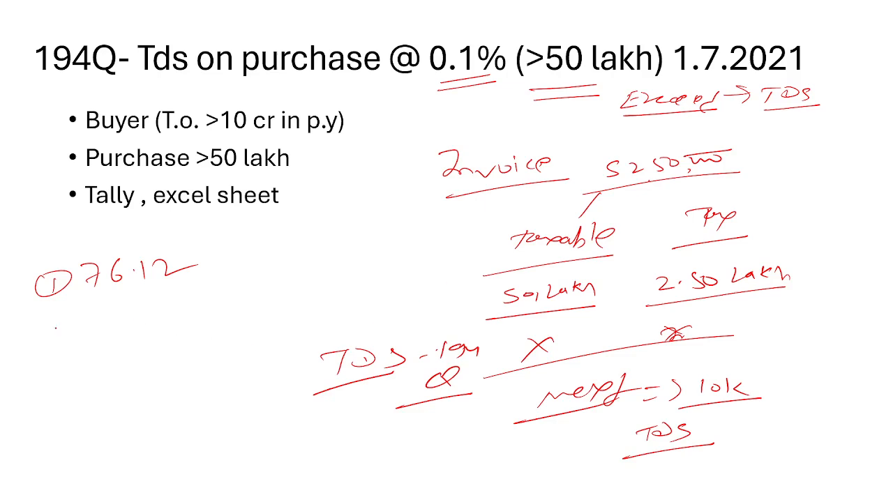
- Close the 1-Oct-2024 purchase voucher and open the 31-Oct-2024 purchase voucher from the ABC Pvt Ltd ledger list in Tally
{"action": "mouse_move", "coordinate": [56, 326]}
{"action": "left_mouse_down"}
{"action": "mouse_move", "coordinate": [63, 330]}
{"action": "mouse_move", "coordinate": [48, 325]}
{"action": "left_mouse_up"}
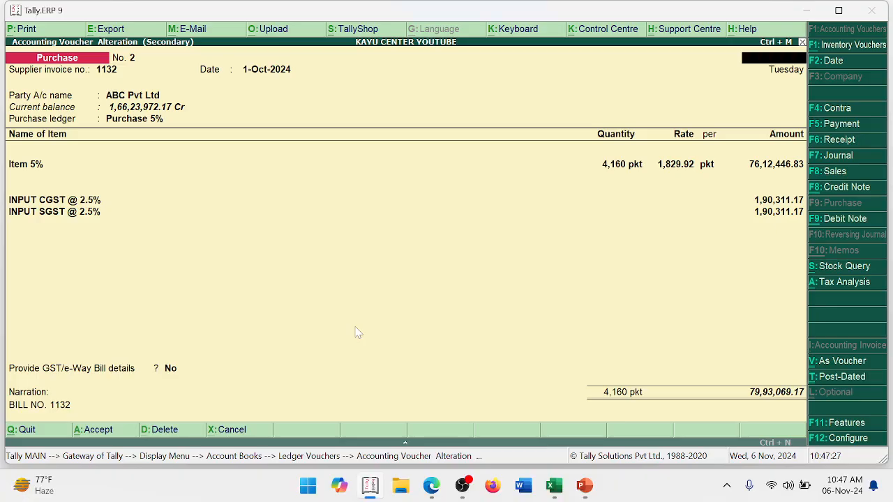
{"action": "key", "text": "Escape"}
{"action": "key", "text": "Down"}
{"action": "key", "text": "Return"}
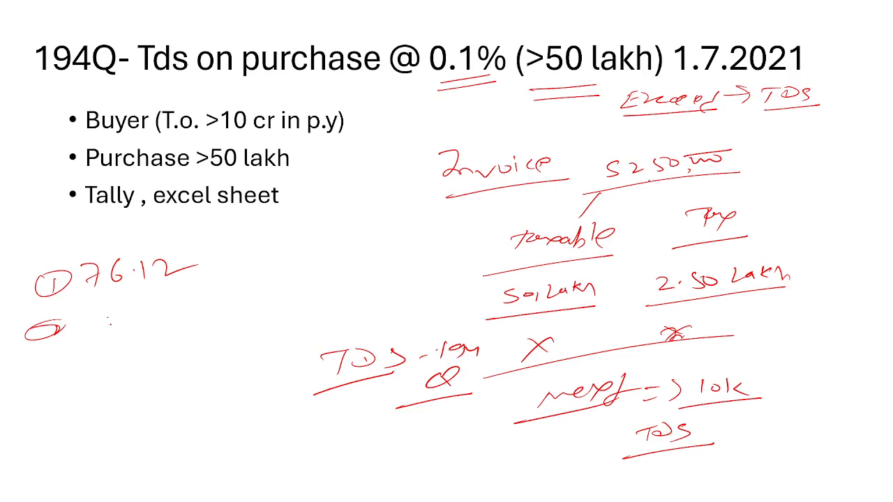
- Handwrite the second purchase as 82.35 under 76.12 on the 194Q slide, underline it, and write an underlined "Total" below
{"action": "mouse_move", "coordinate": [109, 321]}
{"action": "left_mouse_down"}
{"action": "mouse_move", "coordinate": [105, 333]}
{"action": "mouse_move", "coordinate": [133, 316]}
{"action": "mouse_move", "coordinate": [152, 320]}
{"action": "left_mouse_up"}
{"action": "right_click", "coordinate": [68, 342]}
{"action": "left_click", "coordinate": [140, 319]}
{"action": "mouse_move", "coordinate": [187, 297]}
{"action": "left_mouse_down"}
{"action": "mouse_move", "coordinate": [186, 311]}
{"action": "mouse_move", "coordinate": [214, 285]}
{"action": "left_mouse_up"}
{"action": "left_click_drag", "start_coordinate": [76, 364], "coordinate": [245, 316]}
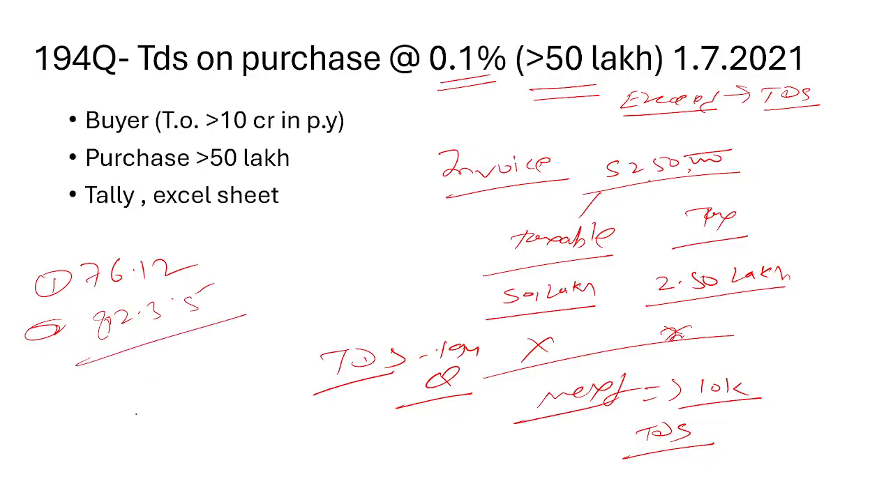
{"action": "mouse_move", "coordinate": [74, 402]}
{"action": "left_mouse_down"}
{"action": "mouse_move", "coordinate": [72, 416]}
{"action": "mouse_move", "coordinate": [118, 369]}
{"action": "left_mouse_up"}
{"action": "left_click_drag", "start_coordinate": [62, 436], "coordinate": [148, 397]}
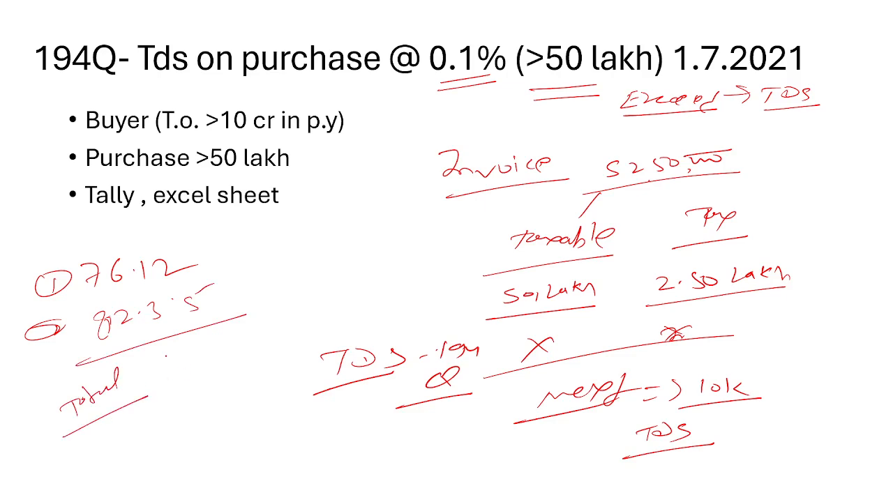
- Switch to Tally, quit the 31-Oct-2024 voucher and select the 1-Oct-2024 purchase in the ledger list
{"action": "key", "text": "alt+Tab"}
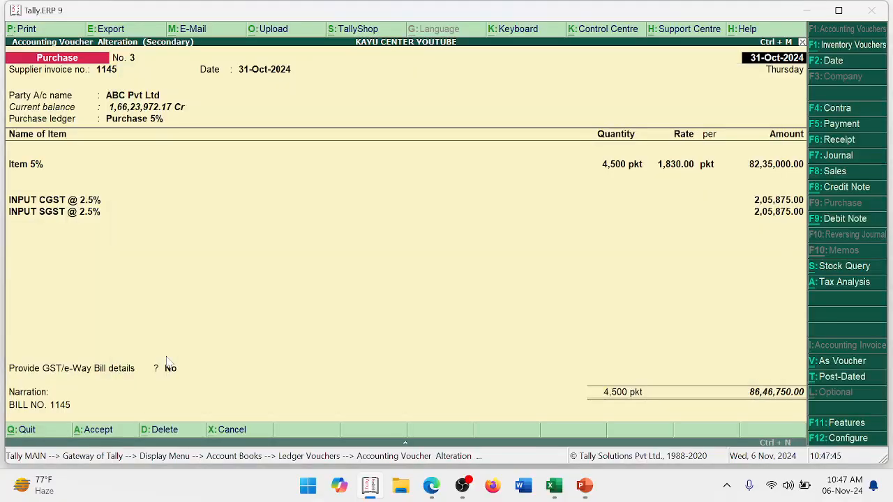
{"action": "key", "text": "Escape"}
{"action": "key", "text": "y"}
{"action": "key", "text": "Up"}
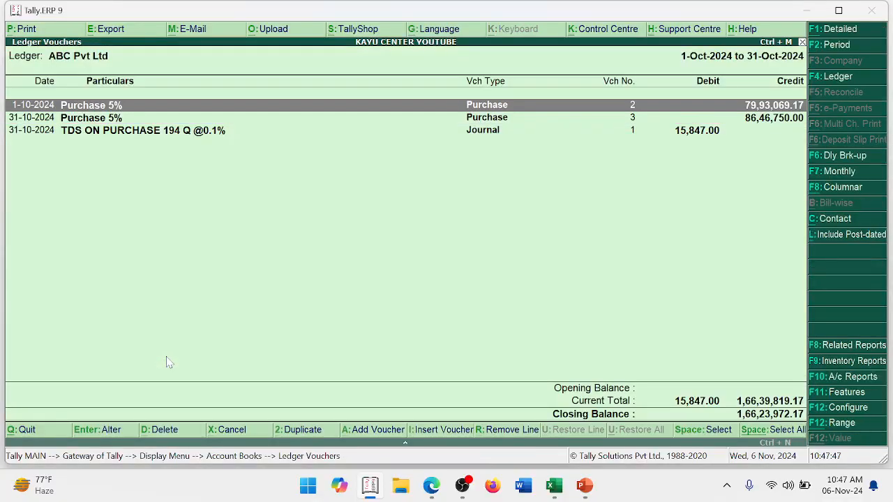
- Switch to the TDS RETURN DETAILS workbook in Excel and ink check marks above every heading from PAN to REMARKS and at the first PAN entry
{"action": "key", "text": "alt+Tab"}
{"action": "key", "text": "alt+Tab"}
{"action": "key", "text": "alt+Tab"}
{"action": "key", "text": "alt+Tab"}
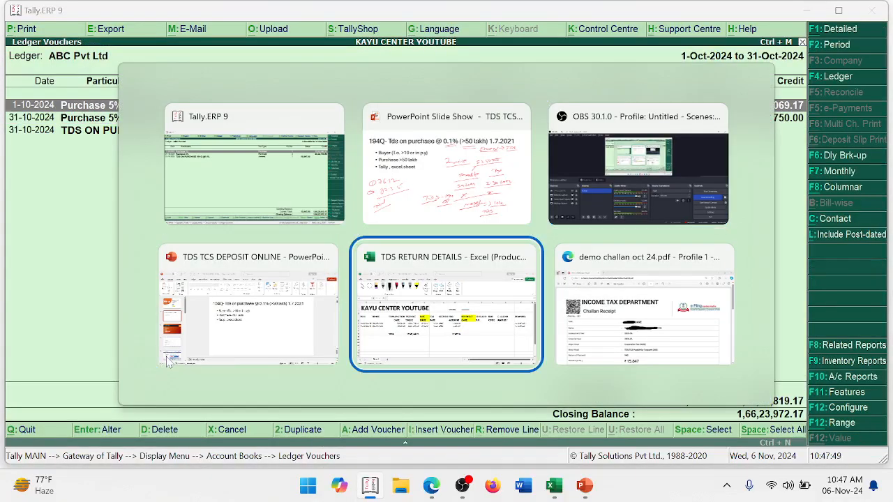
{"action": "key", "text": "Left"}
{"action": "key", "text": "Left"}
{"action": "key", "text": "Left"}
{"action": "key", "text": "Left"}
{"action": "key", "text": "Left"}
{"action": "key", "text": "Left"}
{"action": "key", "text": "Left"}
{"action": "key", "text": "Left"}
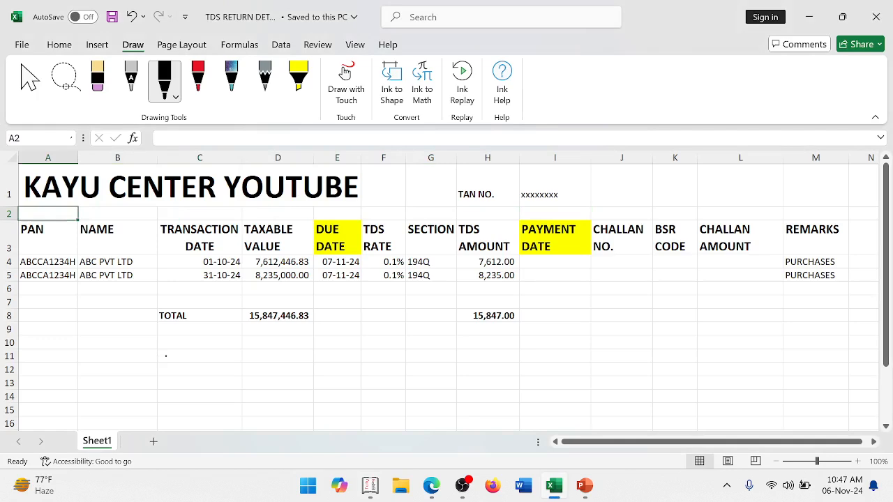
{"action": "left_click_drag", "start_coordinate": [61, 211], "coordinate": [98, 206]}
{"action": "mouse_move", "coordinate": [54, 226]}
{"action": "left_mouse_down"}
{"action": "mouse_move", "coordinate": [97, 207]}
{"action": "mouse_move", "coordinate": [172, 208]}
{"action": "left_mouse_up"}
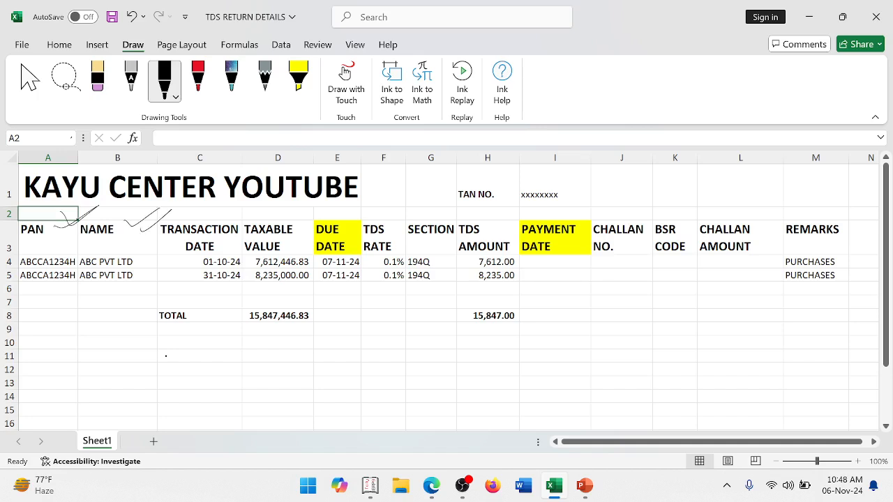
{"action": "mouse_move", "coordinate": [210, 223]}
{"action": "left_mouse_down"}
{"action": "mouse_move", "coordinate": [242, 206]}
{"action": "mouse_move", "coordinate": [314, 206]}
{"action": "left_mouse_up"}
{"action": "left_click_drag", "start_coordinate": [337, 211], "coordinate": [380, 208]}
{"action": "mouse_move", "coordinate": [385, 213]}
{"action": "left_mouse_down"}
{"action": "mouse_move", "coordinate": [419, 205]}
{"action": "mouse_move", "coordinate": [434, 221]}
{"action": "mouse_move", "coordinate": [466, 205]}
{"action": "mouse_move", "coordinate": [493, 221]}
{"action": "mouse_move", "coordinate": [520, 208]}
{"action": "mouse_move", "coordinate": [647, 209]}
{"action": "left_mouse_up"}
{"action": "left_click_drag", "start_coordinate": [621, 219], "coordinate": [653, 211]}
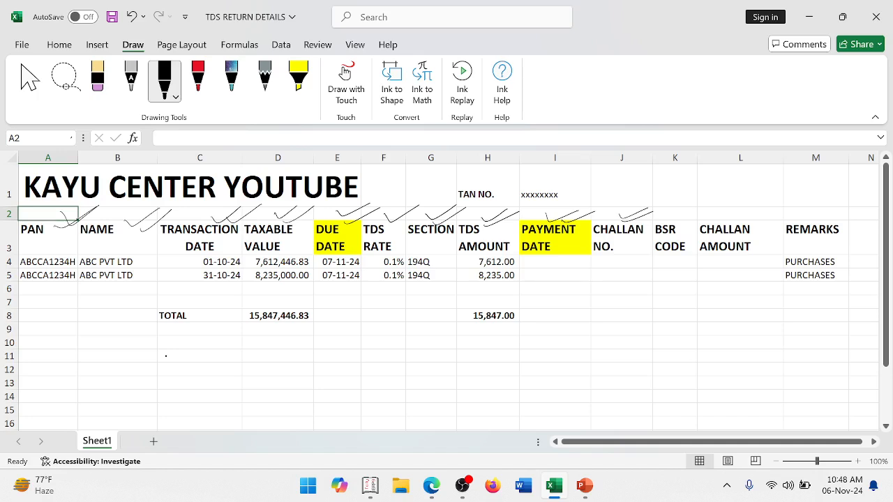
{"action": "mouse_move", "coordinate": [662, 221]}
{"action": "left_mouse_down"}
{"action": "mouse_move", "coordinate": [693, 209]}
{"action": "mouse_move", "coordinate": [828, 209]}
{"action": "left_mouse_up"}
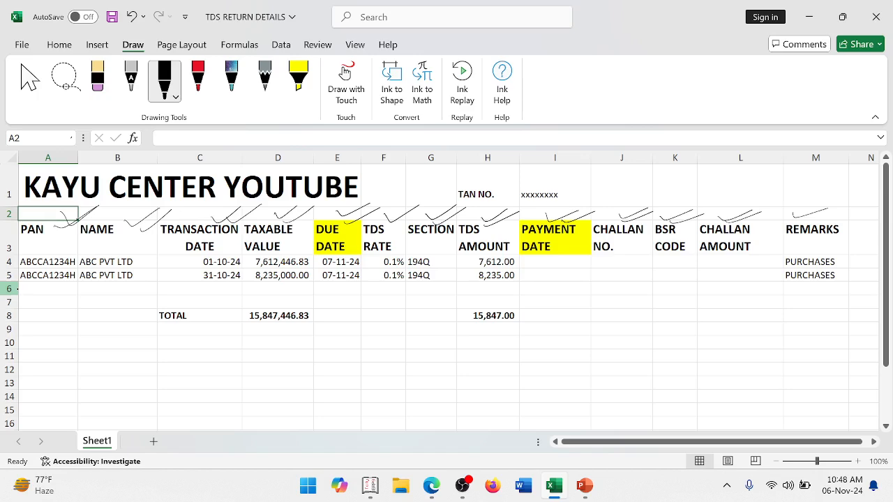
{"action": "left_click_drag", "start_coordinate": [22, 253], "coordinate": [65, 244]}
- In Tally, check the PAN in the ABC Pvt Ltd ledger master opened from the 1-Oct-2024 purchase voucher, then quit back to the ledger list
{"action": "key", "text": "alt+Tab"}
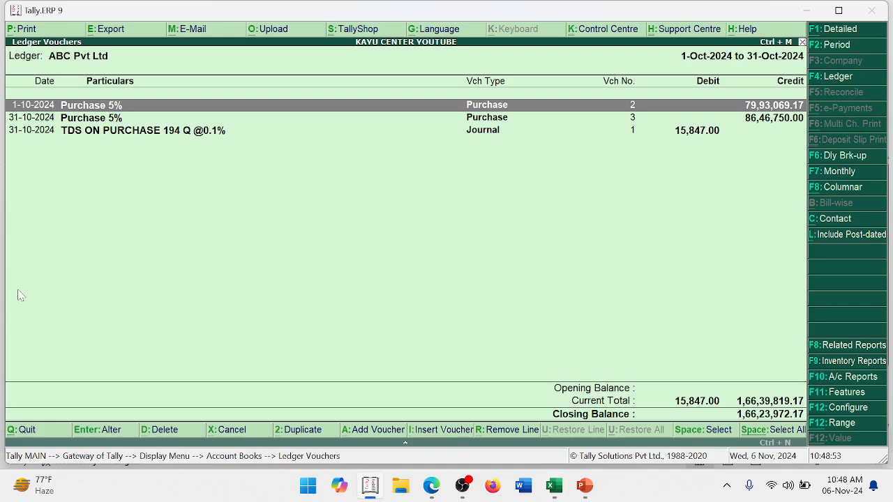
{"action": "key", "text": "Return"}
{"action": "key", "text": "Return"}
{"action": "key", "text": "Return"}
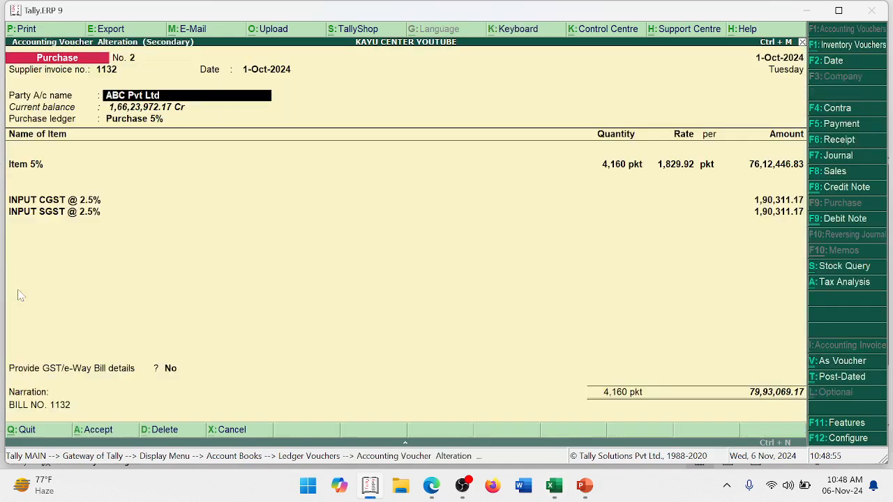
{"action": "key", "text": "ctrl+Return"}
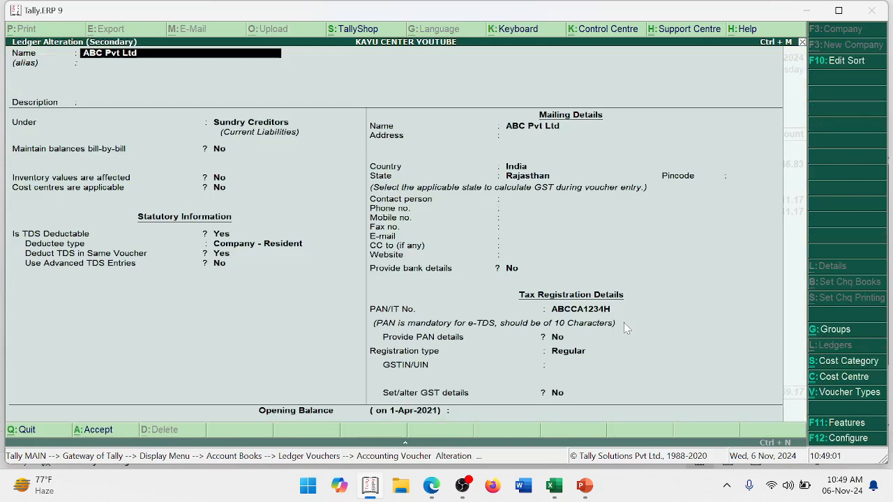
{"action": "key", "text": "alt+Tab"}
{"action": "key", "text": "alt+Tab"}
{"action": "key", "text": "Escape"}
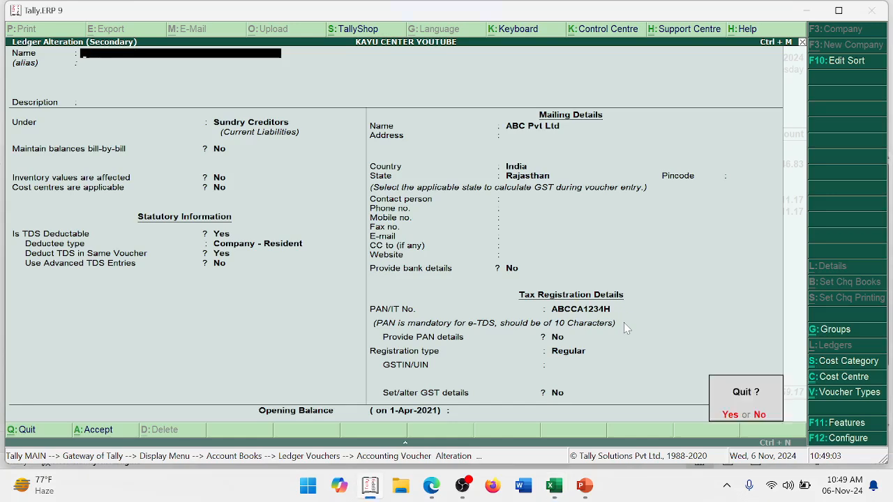
{"action": "key", "text": "y"}
{"action": "key", "text": "Escape"}
{"action": "key", "text": "y"}
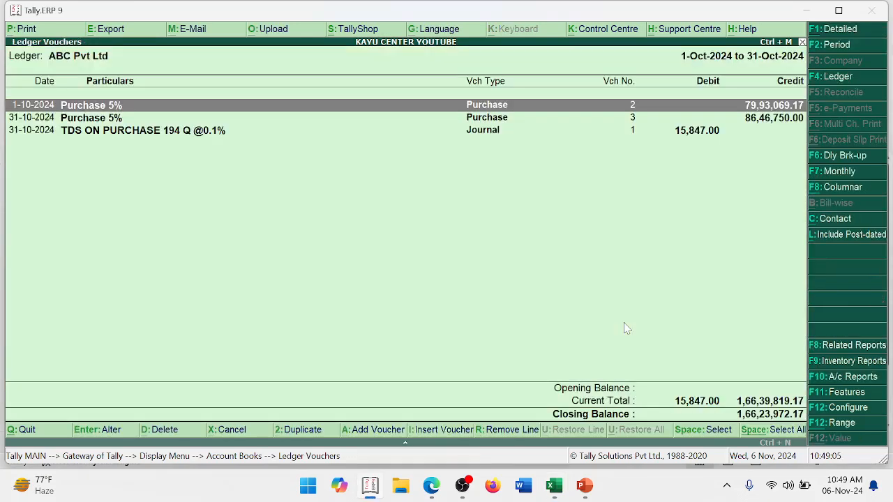
- Compare the 1-Oct-2024 purchase voucher in Tally with the Excel sheet and tick the name and taxable value for row 4
{"action": "key", "text": "alt+Tab"}
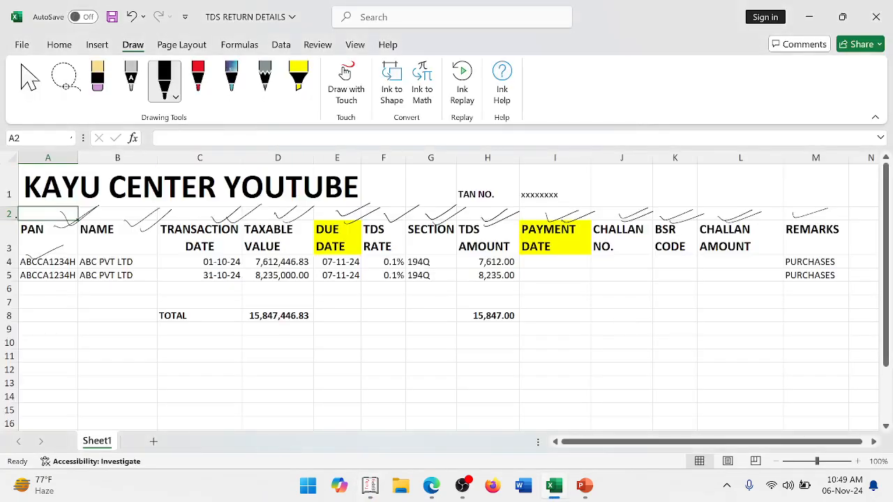
{"action": "key", "text": "alt+Tab"}
{"action": "key", "text": "Return"}
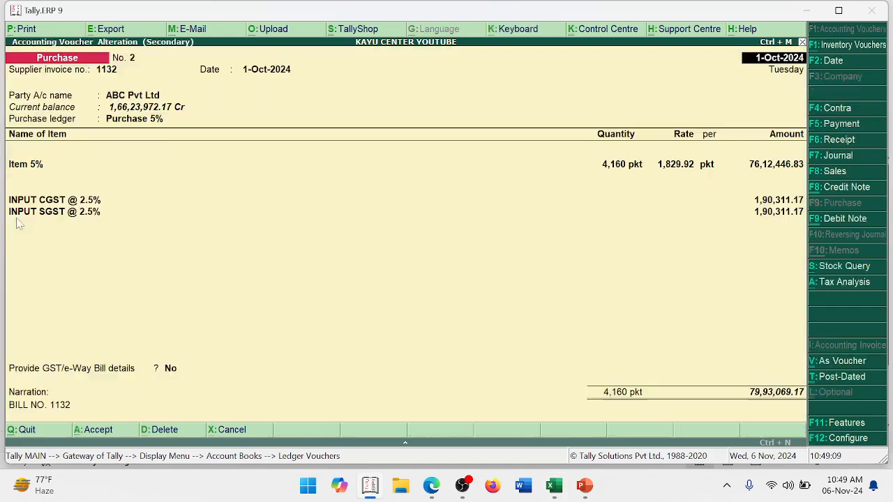
{"action": "key", "text": "alt+Tab"}
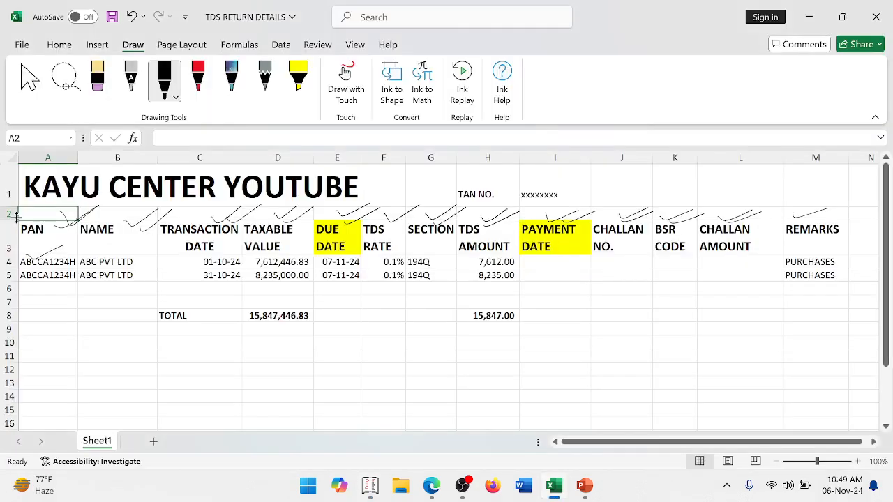
{"action": "left_click_drag", "start_coordinate": [143, 259], "coordinate": [165, 253]}
{"action": "key", "text": "alt+Tab"}
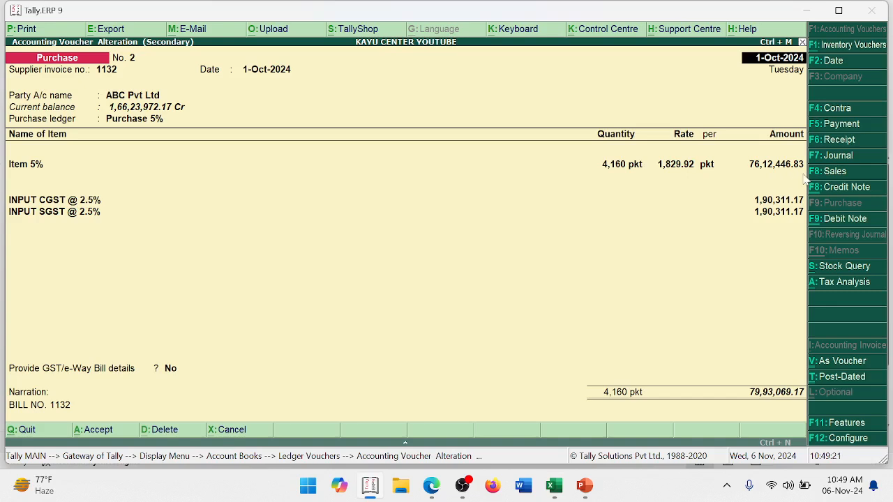
{"action": "key", "text": "alt+Tab"}
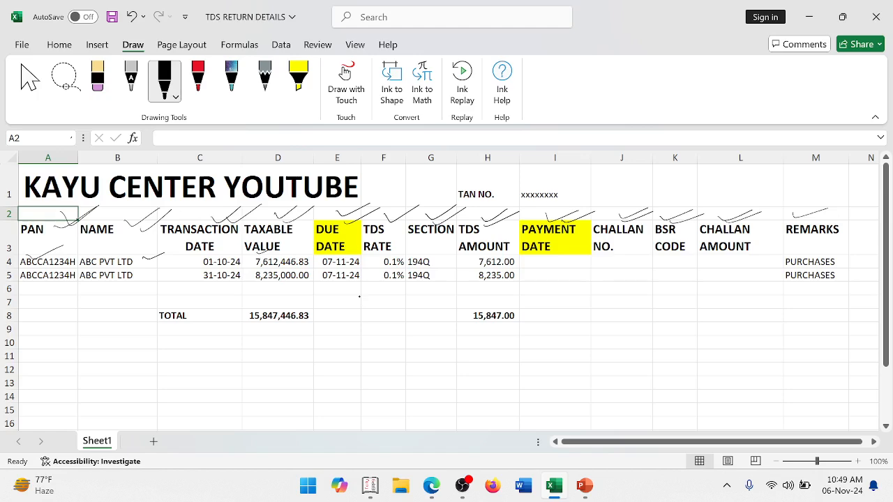
{"action": "key", "text": "alt+Tab"}
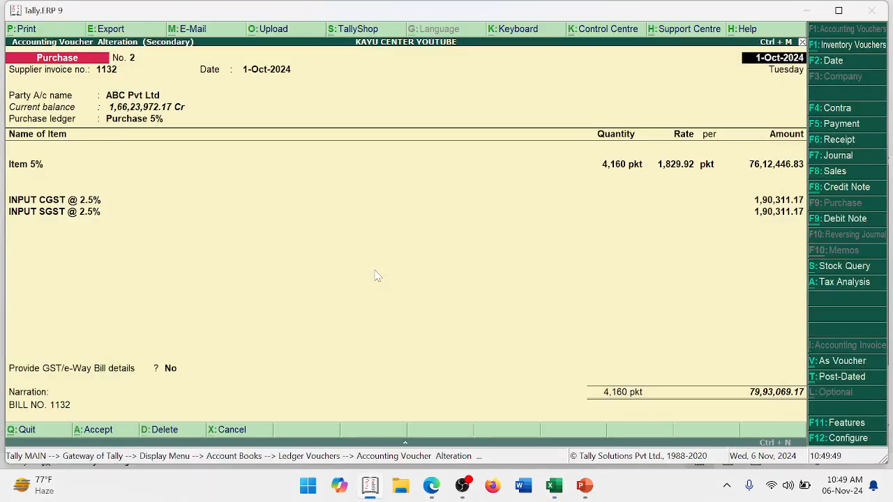
{"action": "key", "text": "alt+Tab"}
{"action": "key", "text": "alt+Tab"}
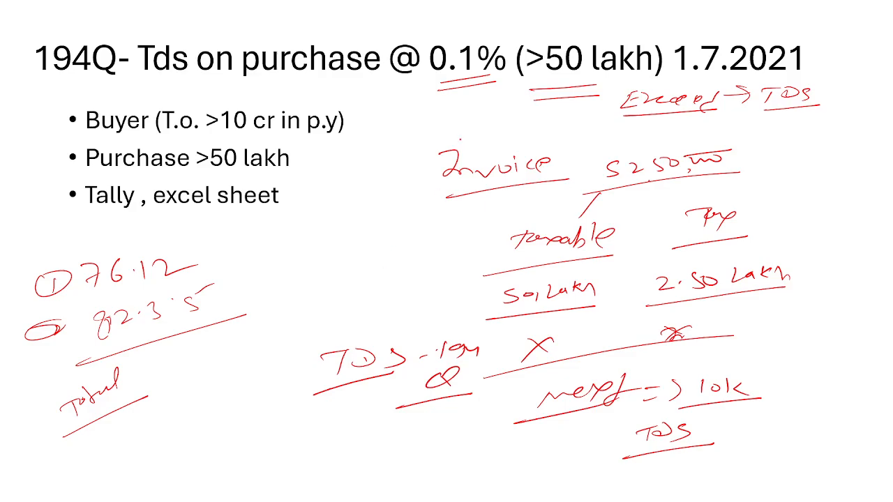
{"action": "key", "text": "alt+Tab"}
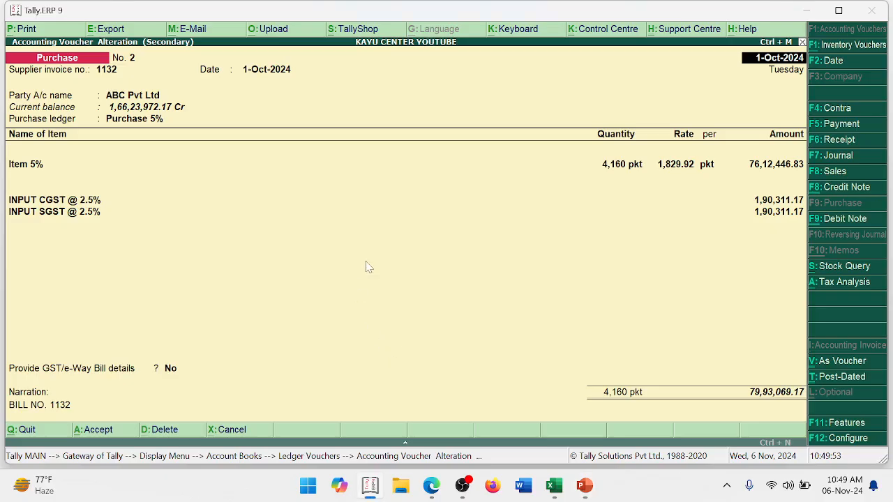
{"action": "key", "text": "alt+Tab"}
{"action": "key", "text": "alt+Tab"}
{"action": "key", "text": "alt+Tab"}
{"action": "key", "text": "alt+Tab"}
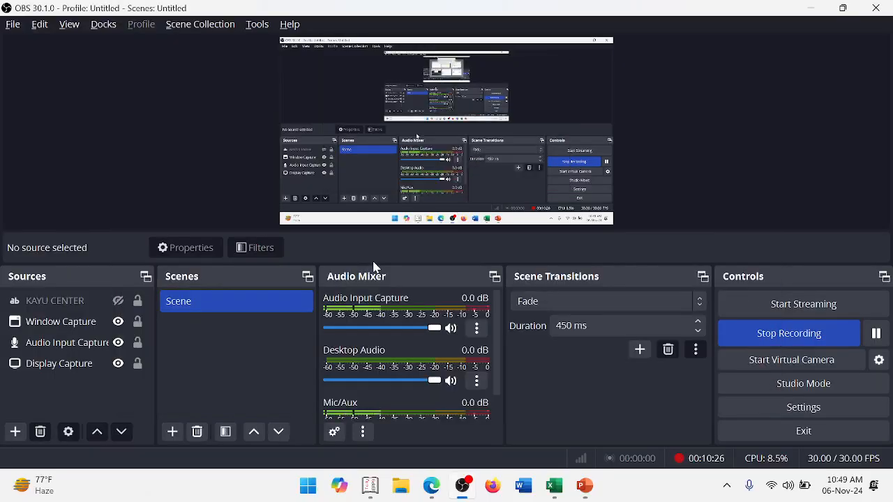
{"action": "key", "text": "alt+Tab"}
{"action": "key", "text": "alt+Tab"}
{"action": "key", "text": "alt+Tab"}
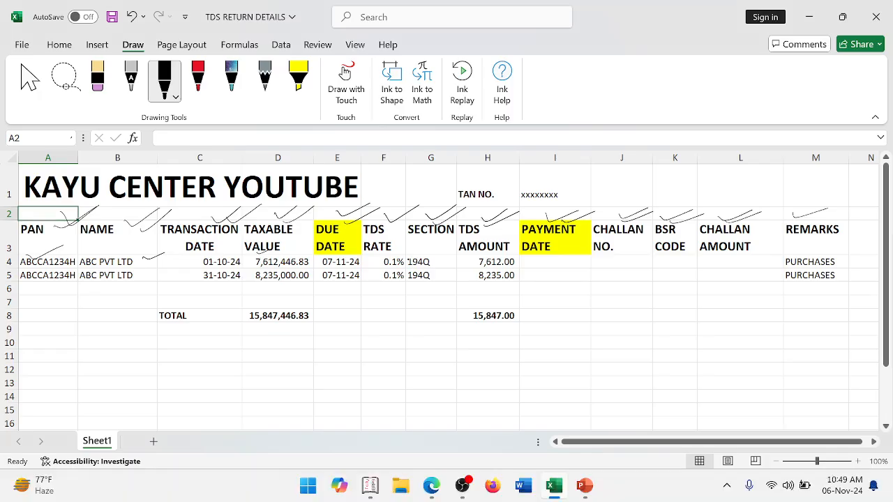
- Tick the row 4 section, TDS amount, due date and TDS rate, then circle and underline the total TDS amount
{"action": "left_click_drag", "start_coordinate": [440, 257], "coordinate": [456, 256]}
{"action": "left_click_drag", "start_coordinate": [519, 260], "coordinate": [532, 257]}
{"action": "left_click_drag", "start_coordinate": [296, 252], "coordinate": [315, 247]}
{"action": "left_click_drag", "start_coordinate": [399, 254], "coordinate": [417, 247]}
{"action": "mouse_move", "coordinate": [482, 302]}
{"action": "left_mouse_down"}
{"action": "mouse_move", "coordinate": [515, 329]}
{"action": "mouse_move", "coordinate": [463, 305]}
{"action": "left_mouse_up"}
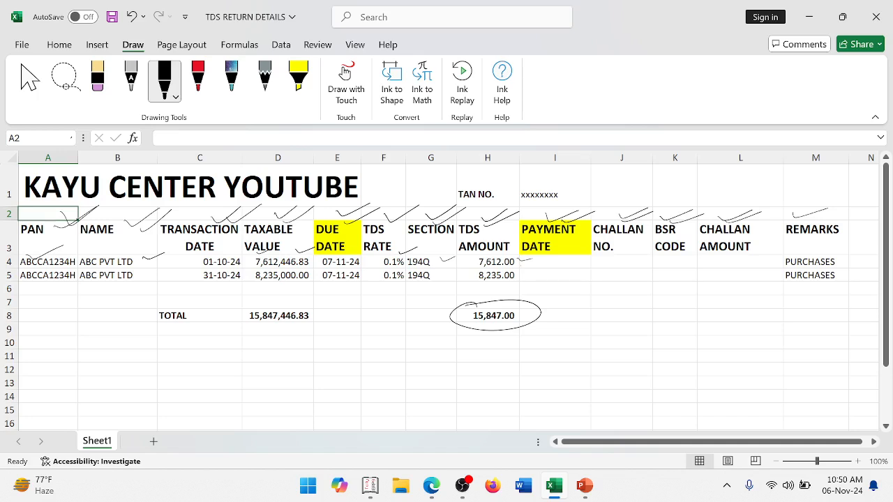
{"action": "left_click_drag", "start_coordinate": [457, 337], "coordinate": [500, 337]}
- Switch to the PowerPoint slide show and draw an arrow after "TAN NO." on the IMPORTANT TERMS slide
{"action": "key", "text": "alt+Tab"}
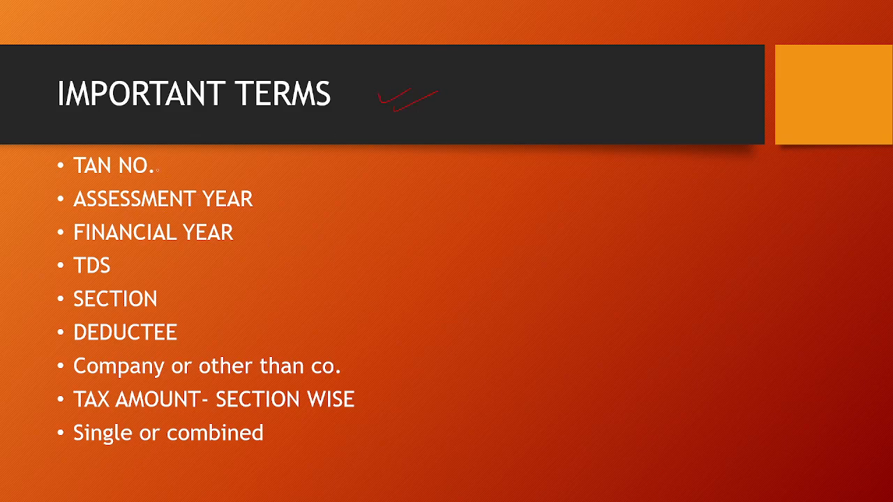
{"action": "mouse_move", "coordinate": [160, 166]}
{"action": "left_mouse_down"}
{"action": "mouse_move", "coordinate": [195, 163]}
{"action": "mouse_move", "coordinate": [189, 174]}
{"action": "left_mouse_up"}
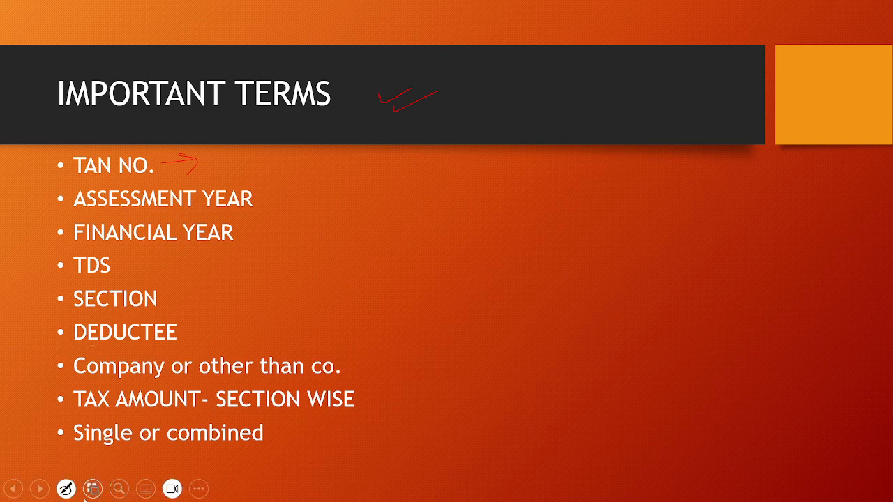
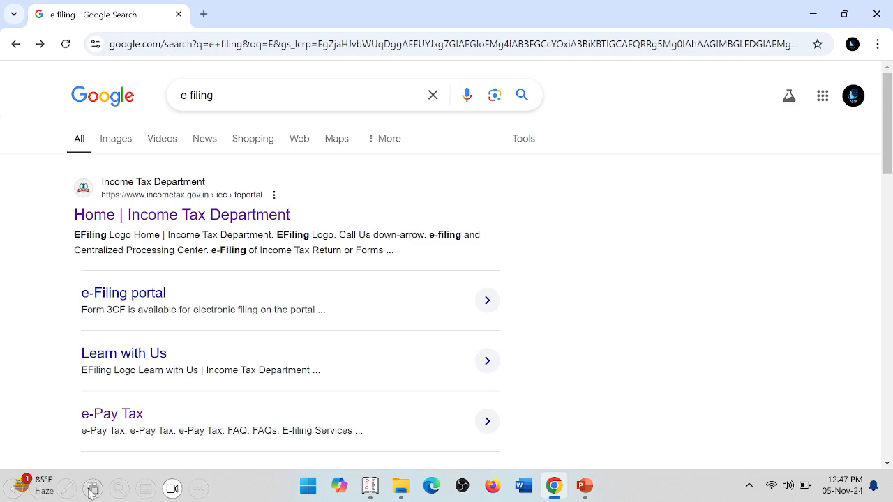
- Turn on the slide show pen and set its ink colour to red
{"action": "left_click", "coordinate": [68, 491]}
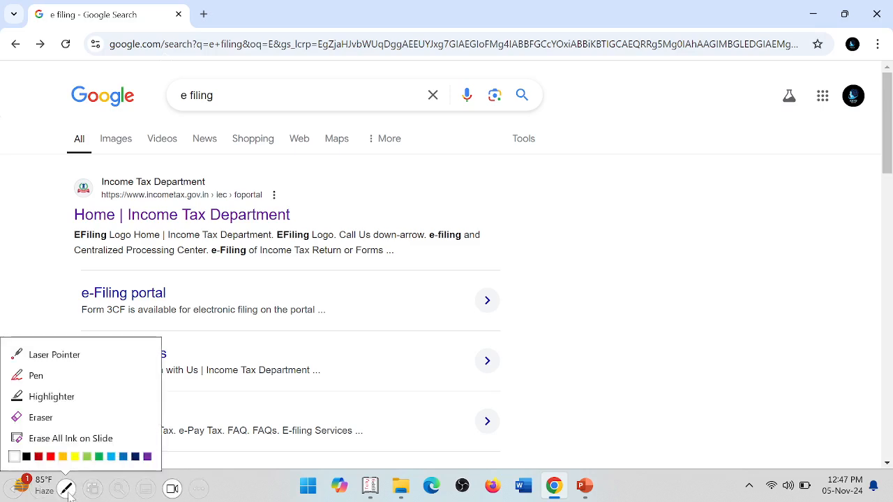
{"action": "left_click", "coordinate": [36, 376]}
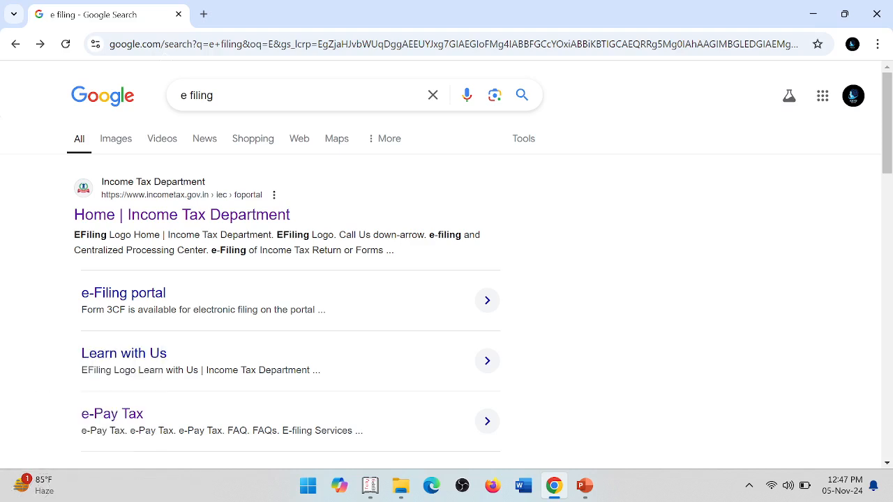
{"action": "left_click", "coordinate": [66, 489]}
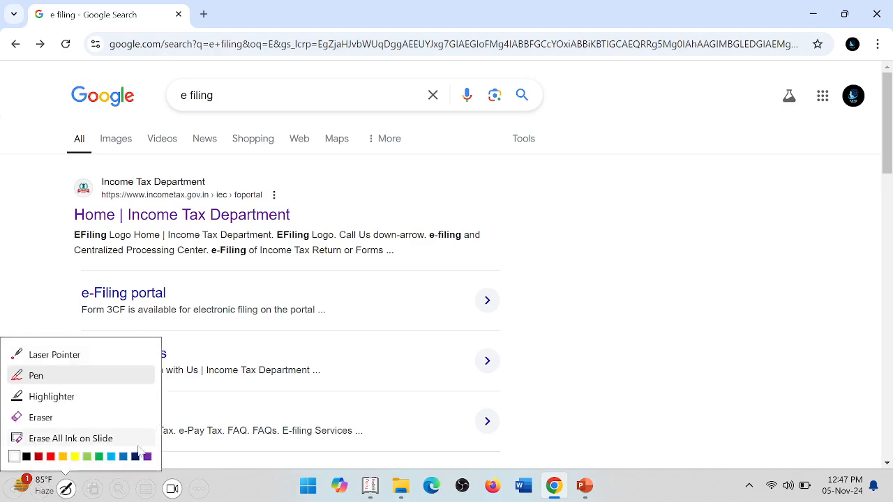
{"action": "left_click", "coordinate": [51, 457]}
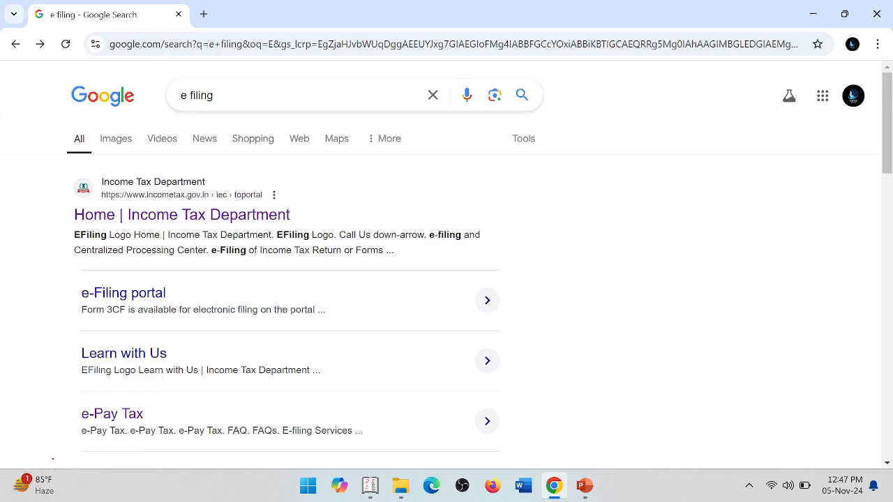
- Tick the "e filing" Google search and the "Home | Income Tax Department" result in red ink
{"action": "left_click_drag", "start_coordinate": [240, 101], "coordinate": [291, 84]}
{"action": "left_click_drag", "start_coordinate": [262, 120], "coordinate": [315, 85]}
{"action": "left_click_drag", "start_coordinate": [41, 209], "coordinate": [71, 201]}
{"action": "left_click_drag", "start_coordinate": [46, 230], "coordinate": [83, 202]}
{"action": "left_click_drag", "start_coordinate": [289, 195], "coordinate": [350, 180]}
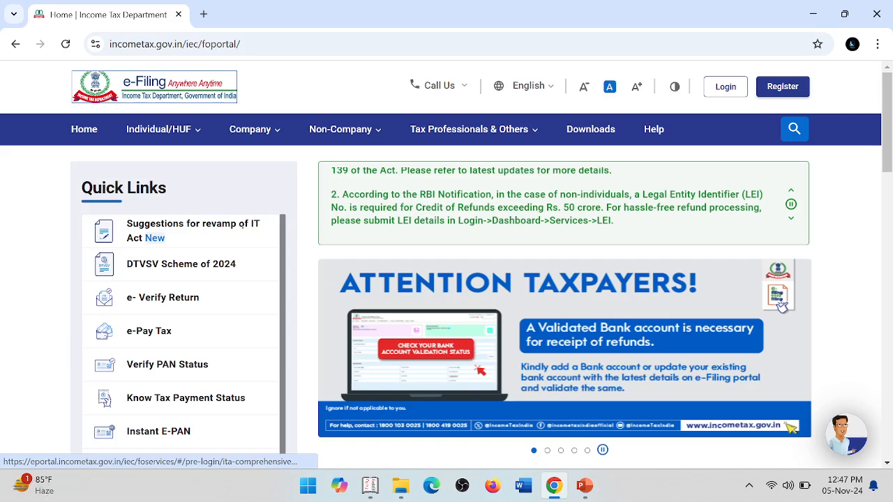
- On the Income Tax Department home page slide, circle and tick e-Pay Tax in the Quick Links
{"action": "mouse_move", "coordinate": [170, 317]}
{"action": "left_mouse_down"}
{"action": "mouse_move", "coordinate": [98, 335]}
{"action": "mouse_move", "coordinate": [272, 311]}
{"action": "left_mouse_up"}
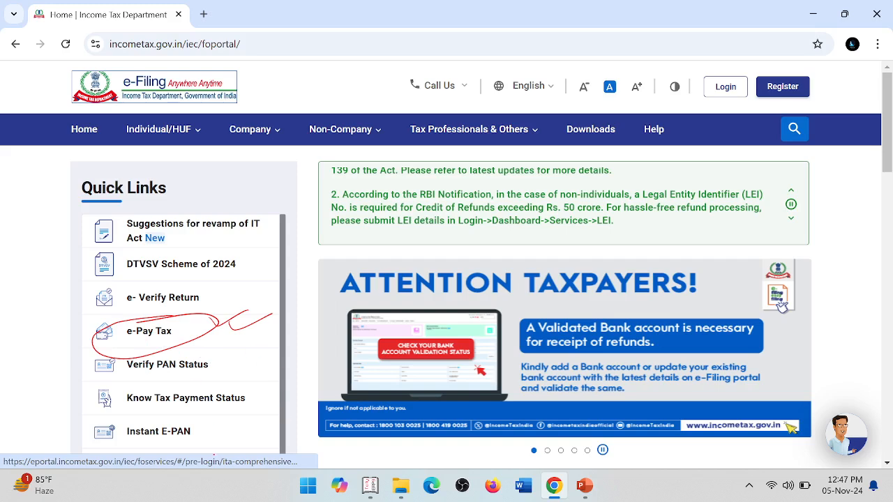
{"action": "left_click_drag", "start_coordinate": [120, 346], "coordinate": [172, 331]}
{"action": "left_click_drag", "start_coordinate": [129, 353], "coordinate": [178, 340]}
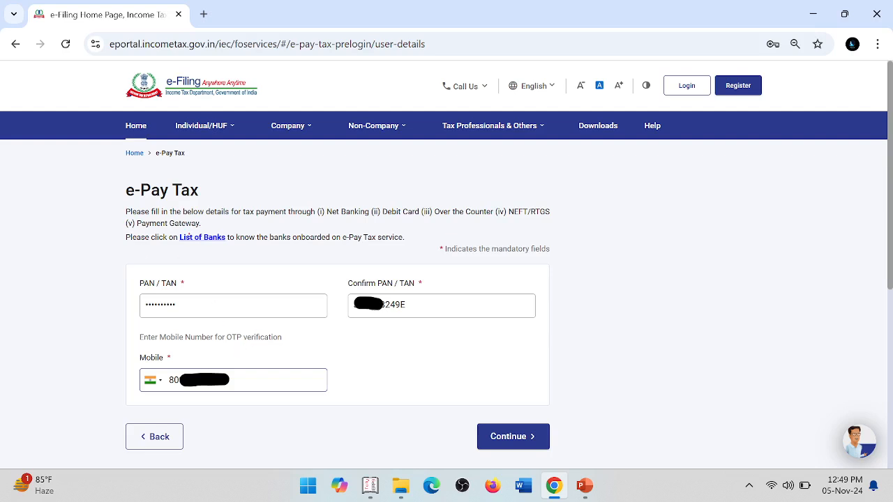
- Tick the e-Pay Tax heading and the PAN / TAN field, and write "TDS - TAN" underlined above it
{"action": "left_click_drag", "start_coordinate": [104, 186], "coordinate": [138, 176]}
{"action": "left_click_drag", "start_coordinate": [105, 207], "coordinate": [139, 192]}
{"action": "mouse_move", "coordinate": [115, 284]}
{"action": "left_mouse_down"}
{"action": "mouse_move", "coordinate": [144, 269]}
{"action": "mouse_move", "coordinate": [155, 283]}
{"action": "left_mouse_up"}
{"action": "mouse_move", "coordinate": [219, 266]}
{"action": "left_mouse_down"}
{"action": "mouse_move", "coordinate": [219, 278]}
{"action": "mouse_move", "coordinate": [236, 262]}
{"action": "left_mouse_up"}
{"action": "mouse_move", "coordinate": [229, 274]}
{"action": "left_mouse_down"}
{"action": "mouse_move", "coordinate": [237, 264]}
{"action": "mouse_move", "coordinate": [249, 268]}
{"action": "mouse_move", "coordinate": [230, 271]}
{"action": "mouse_move", "coordinate": [286, 258]}
{"action": "mouse_move", "coordinate": [284, 276]}
{"action": "left_mouse_up"}
{"action": "left_click", "coordinate": [246, 265]}
{"action": "mouse_move", "coordinate": [274, 263]}
{"action": "left_mouse_down"}
{"action": "mouse_move", "coordinate": [299, 256]}
{"action": "mouse_move", "coordinate": [311, 266]}
{"action": "left_mouse_up"}
{"action": "left_click_drag", "start_coordinate": [301, 265], "coordinate": [336, 253]}
{"action": "left_click_drag", "start_coordinate": [269, 287], "coordinate": [333, 268]}
{"action": "mouse_move", "coordinate": [181, 305]}
{"action": "left_mouse_down"}
{"action": "mouse_move", "coordinate": [214, 293]}
{"action": "mouse_move", "coordinate": [238, 298]}
{"action": "left_mouse_up"}
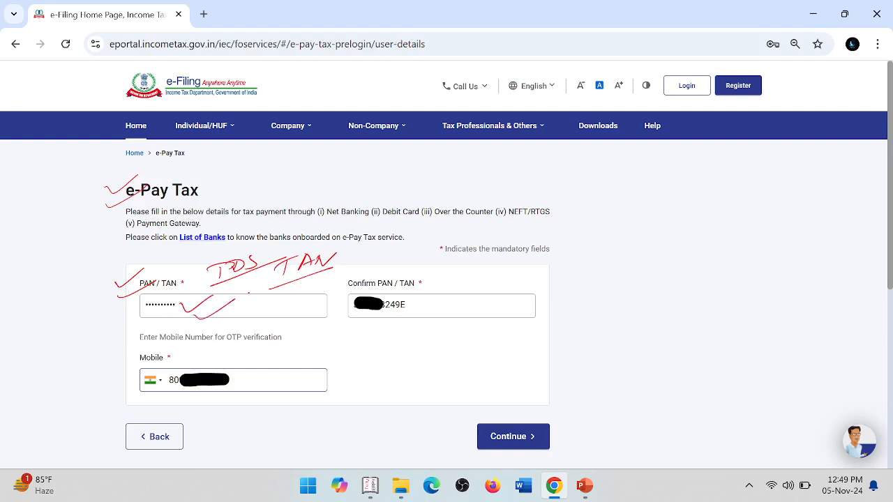
- Tick the Confirm PAN / TAN and Mobile fields, circle Continue, and advance to the OTP verification slide
{"action": "left_click_drag", "start_coordinate": [423, 294], "coordinate": [456, 291]}
{"action": "left_click_drag", "start_coordinate": [438, 312], "coordinate": [473, 295]}
{"action": "mouse_move", "coordinate": [260, 381]}
{"action": "left_mouse_down"}
{"action": "mouse_move", "coordinate": [351, 362]}
{"action": "mouse_move", "coordinate": [355, 374]}
{"action": "left_mouse_up"}
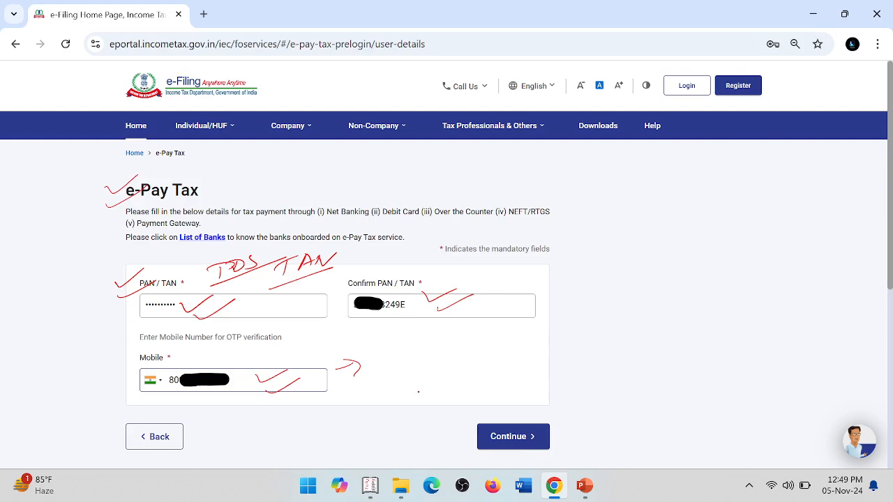
{"action": "mouse_move", "coordinate": [485, 416]}
{"action": "left_mouse_down"}
{"action": "mouse_move", "coordinate": [479, 412]}
{"action": "mouse_move", "coordinate": [579, 422]}
{"action": "mouse_move", "coordinate": [612, 404]}
{"action": "left_mouse_up"}
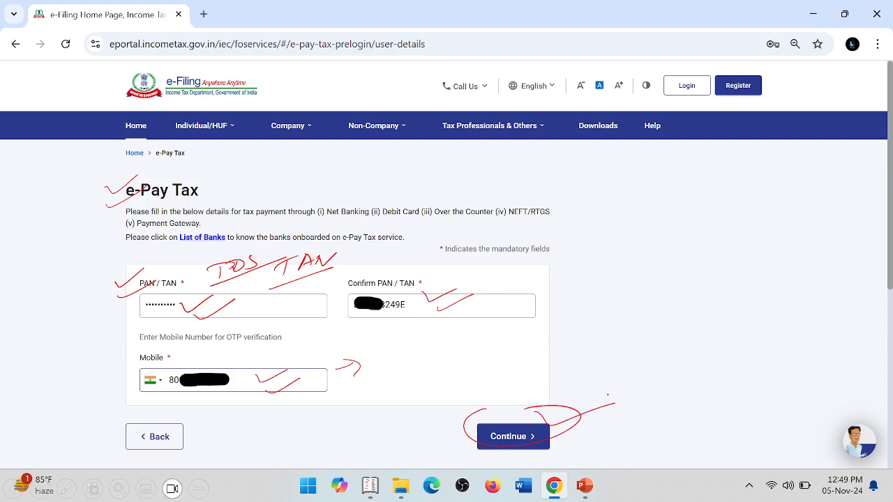
{"action": "key", "text": "Right"}
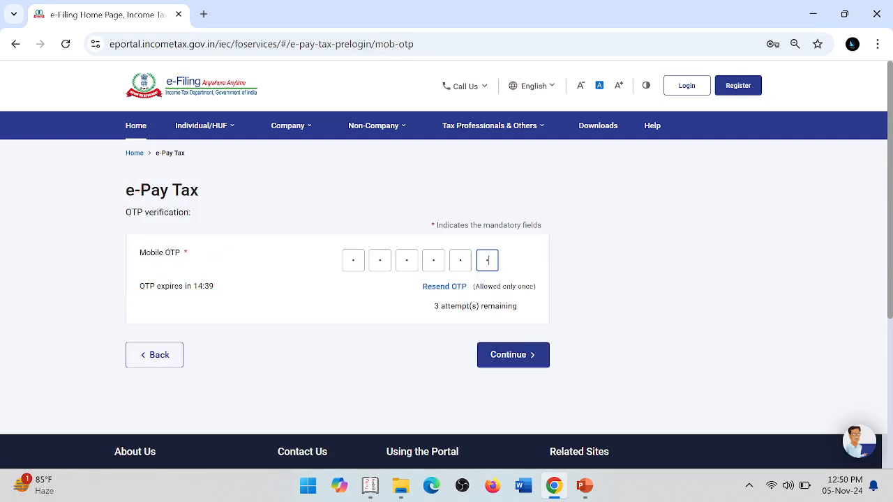
{"action": "key", "text": "alt+Tab"}
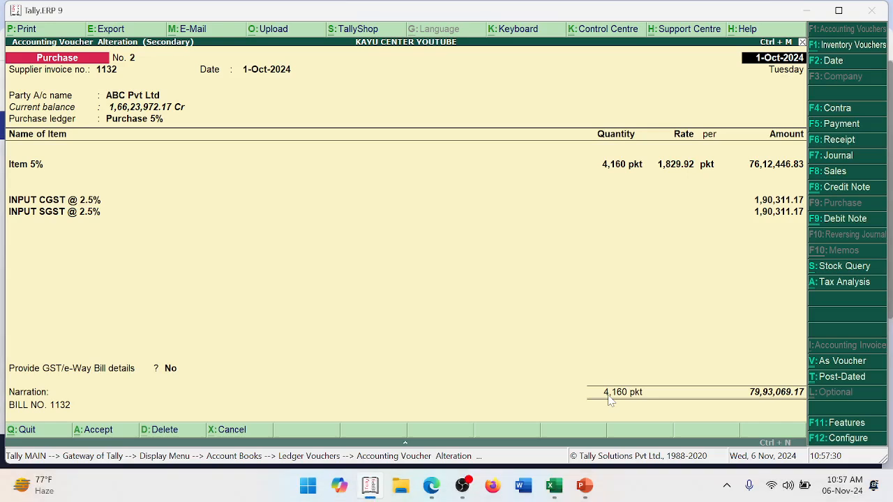
{"action": "key", "text": "alt+Tab"}
{"action": "key", "text": "Tab"}
{"action": "key", "text": "Tab"}
{"action": "key", "text": "Tab"}
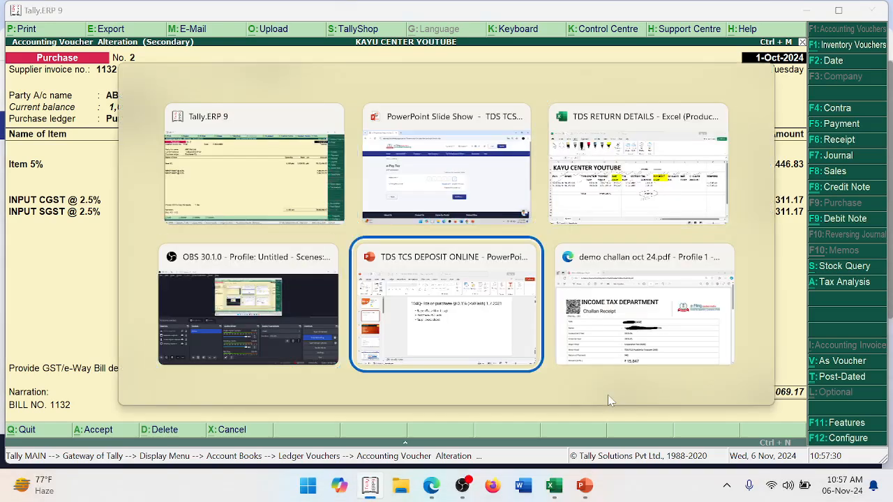
{"action": "key", "text": "alt+Tab"}
{"action": "key", "text": "Tab"}
{"action": "key", "text": "Tab"}
{"action": "key", "text": "Tab"}
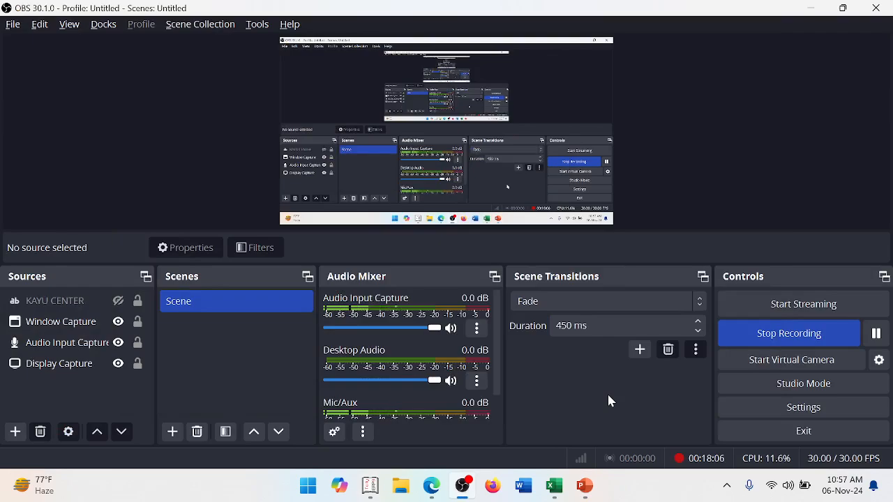
{"action": "key", "text": "alt+Tab"}
{"action": "key", "text": "Tab"}
{"action": "key", "text": "Tab"}
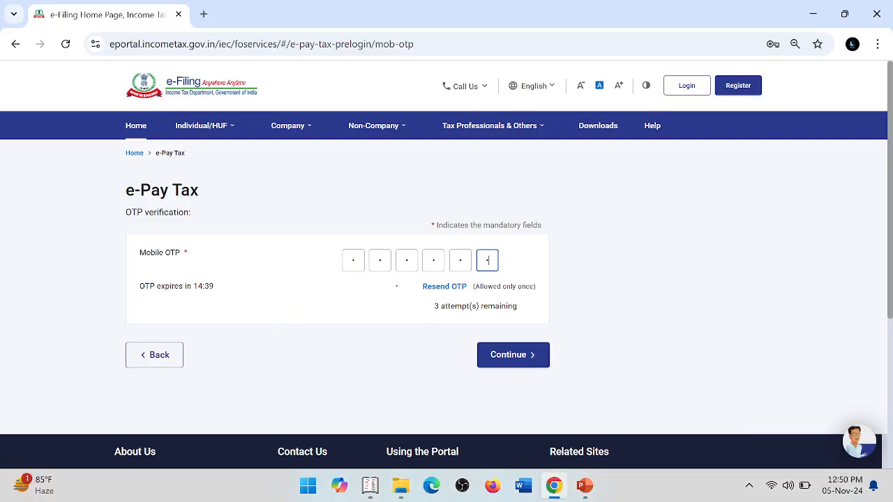
- Underline the Mobile OTP boxes, circle and tick Continue, and advance to the verification success slide
{"action": "mouse_move", "coordinate": [346, 285]}
{"action": "left_mouse_down"}
{"action": "mouse_move", "coordinate": [398, 272]}
{"action": "mouse_move", "coordinate": [415, 278]}
{"action": "left_mouse_up"}
{"action": "left_click_drag", "start_coordinate": [547, 336], "coordinate": [599, 332]}
{"action": "left_click_drag", "start_coordinate": [530, 336], "coordinate": [512, 350]}
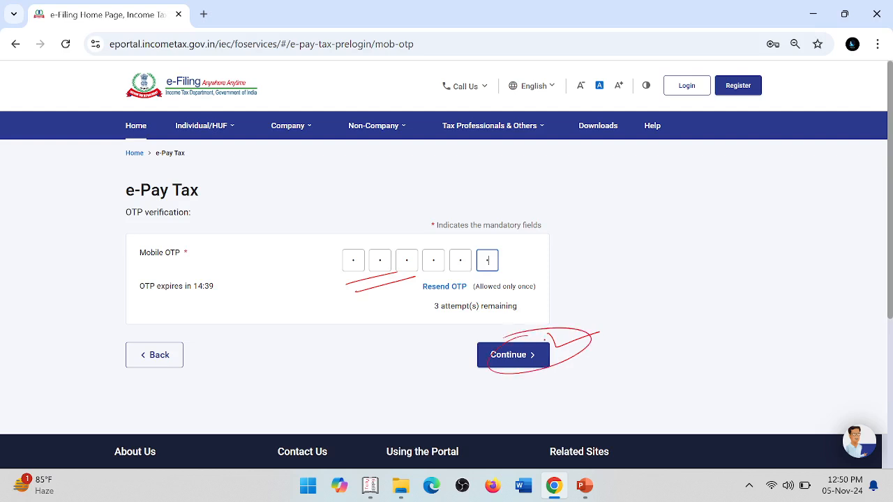
{"action": "key", "text": "Right"}
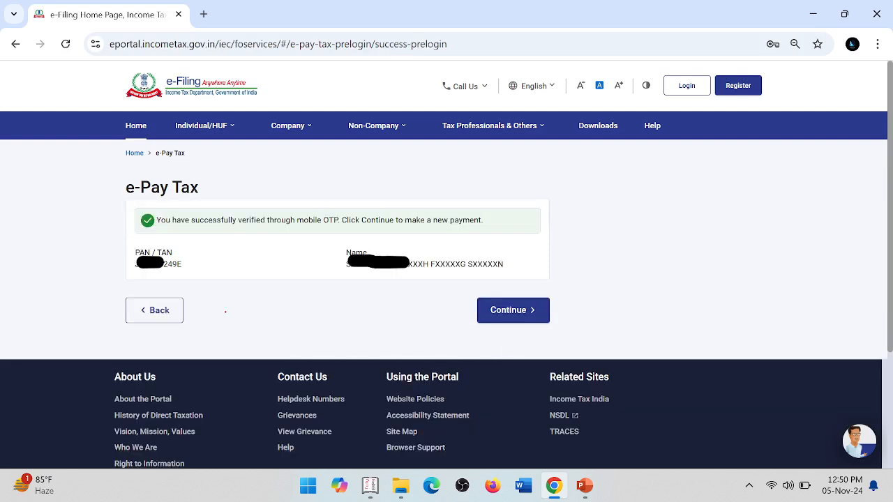
- Underline "successfully verified" and "Continue to make" in the verification message, and the PAN / TAN below it
{"action": "left_click_drag", "start_coordinate": [203, 233], "coordinate": [260, 228]}
{"action": "left_click_drag", "start_coordinate": [228, 241], "coordinate": [276, 234]}
{"action": "mouse_move", "coordinate": [380, 235]}
{"action": "left_mouse_down"}
{"action": "mouse_move", "coordinate": [434, 226]}
{"action": "mouse_move", "coordinate": [436, 234]}
{"action": "left_mouse_up"}
{"action": "left_click_drag", "start_coordinate": [157, 278], "coordinate": [183, 270]}
{"action": "left_click_drag", "start_coordinate": [155, 286], "coordinate": [200, 273]}
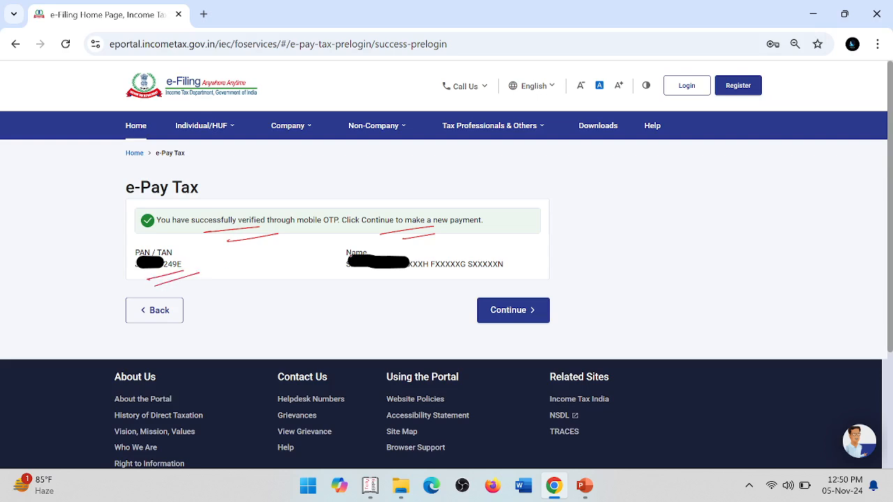
- Underline and tick the taxpayer name, and mark Continue on the verification success slide
{"action": "left_click_drag", "start_coordinate": [351, 279], "coordinate": [458, 276]}
{"action": "mouse_move", "coordinate": [369, 293]}
{"action": "left_mouse_down"}
{"action": "mouse_move", "coordinate": [451, 284]}
{"action": "mouse_move", "coordinate": [468, 269]}
{"action": "left_mouse_up"}
{"action": "mouse_move", "coordinate": [429, 278]}
{"action": "left_mouse_down"}
{"action": "mouse_move", "coordinate": [483, 273]}
{"action": "mouse_move", "coordinate": [564, 244]}
{"action": "left_mouse_up"}
{"action": "mouse_move", "coordinate": [540, 299]}
{"action": "left_mouse_down"}
{"action": "mouse_move", "coordinate": [468, 321]}
{"action": "mouse_move", "coordinate": [484, 303]}
{"action": "left_mouse_up"}
{"action": "left_click_drag", "start_coordinate": [548, 309], "coordinate": [618, 291]}
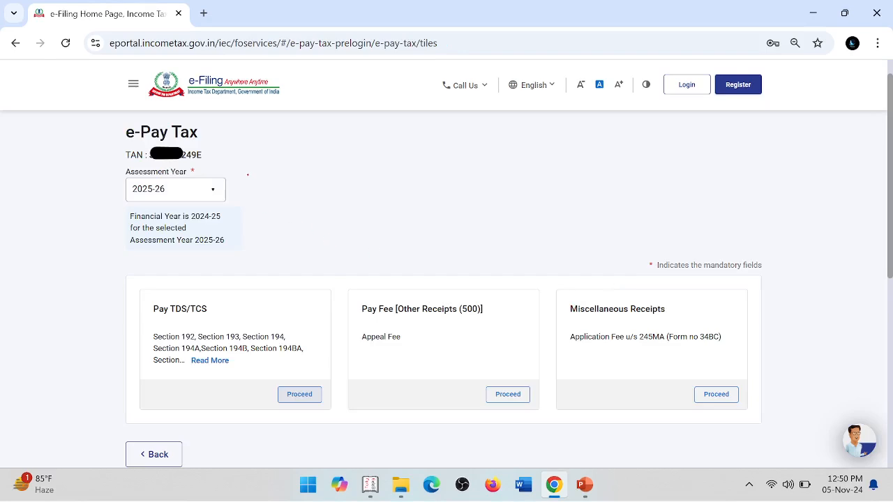
- On the e-Pay Tax tiles slide, tick the heading and write "A.Y → 25-26" underlined beside Assessment Year
{"action": "left_click_drag", "start_coordinate": [218, 143], "coordinate": [261, 130]}
{"action": "mouse_move", "coordinate": [253, 183]}
{"action": "left_mouse_down"}
{"action": "mouse_move", "coordinate": [265, 201]}
{"action": "mouse_move", "coordinate": [278, 178]}
{"action": "mouse_move", "coordinate": [304, 175]}
{"action": "mouse_move", "coordinate": [293, 202]}
{"action": "left_mouse_up"}
{"action": "mouse_move", "coordinate": [248, 224]}
{"action": "left_mouse_down"}
{"action": "mouse_move", "coordinate": [316, 196]}
{"action": "mouse_move", "coordinate": [334, 175]}
{"action": "mouse_move", "coordinate": [343, 193]}
{"action": "left_mouse_up"}
{"action": "mouse_move", "coordinate": [365, 165]}
{"action": "left_mouse_down"}
{"action": "mouse_move", "coordinate": [389, 175]}
{"action": "mouse_move", "coordinate": [408, 153]}
{"action": "left_mouse_up"}
{"action": "left_click_drag", "start_coordinate": [413, 161], "coordinate": [444, 163]}
{"action": "mouse_move", "coordinate": [450, 147]}
{"action": "left_mouse_down"}
{"action": "mouse_move", "coordinate": [460, 156]}
{"action": "mouse_move", "coordinate": [449, 160]}
{"action": "left_mouse_up"}
{"action": "left_click_drag", "start_coordinate": [380, 190], "coordinate": [486, 171]}
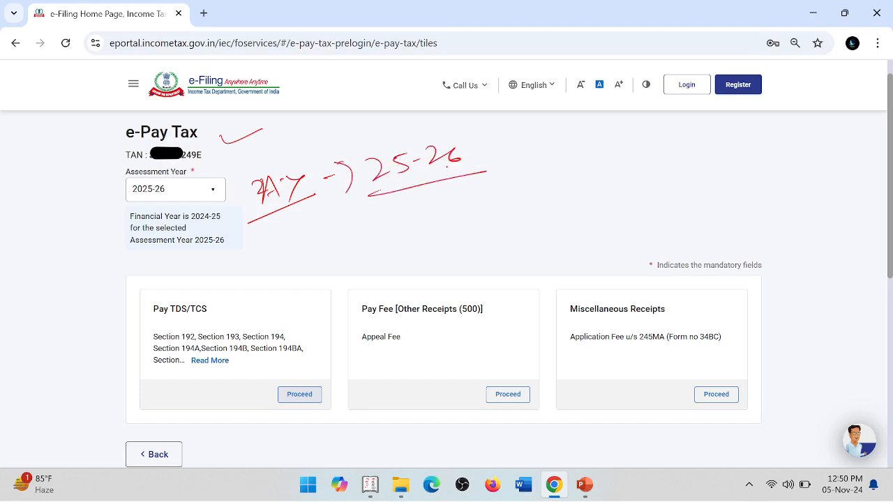
- Tick the Assessment Year field and mark the note on Financial Year 2024-25 and Assessment Year 2025-26
{"action": "left_click_drag", "start_coordinate": [189, 184], "coordinate": [239, 168]}
{"action": "mouse_move", "coordinate": [127, 214]}
{"action": "left_mouse_down"}
{"action": "mouse_move", "coordinate": [106, 252]}
{"action": "mouse_move", "coordinate": [233, 240]}
{"action": "left_mouse_up"}
{"action": "left_click_drag", "start_coordinate": [178, 256], "coordinate": [230, 249]}
{"action": "left_click_drag", "start_coordinate": [197, 223], "coordinate": [301, 226]}
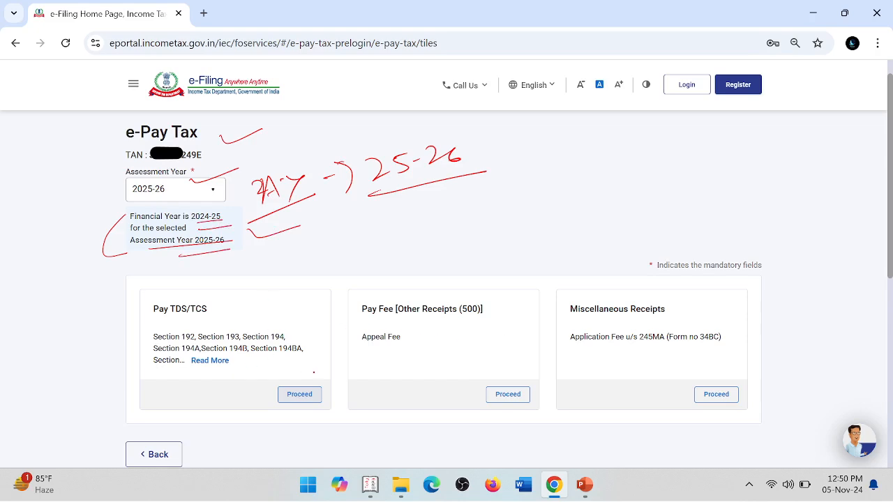
- Underline the Pay TDS/TCS title and mark its Proceed button
{"action": "left_click_drag", "start_coordinate": [170, 319], "coordinate": [216, 312]}
{"action": "left_click_drag", "start_coordinate": [174, 325], "coordinate": [224, 317]}
{"action": "mouse_move", "coordinate": [271, 379]}
{"action": "left_mouse_down"}
{"action": "mouse_move", "coordinate": [327, 369]}
{"action": "mouse_move", "coordinate": [334, 400]}
{"action": "mouse_move", "coordinate": [381, 386]}
{"action": "left_mouse_up"}
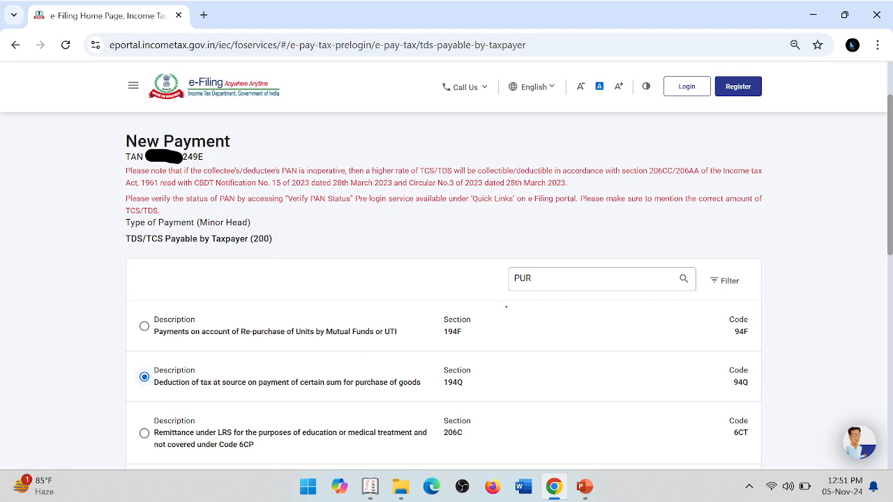
- On the New Payment slide, write "194A" underlined and "Int." above the section search box
{"action": "left_click_drag", "start_coordinate": [384, 227], "coordinate": [383, 239]}
{"action": "mouse_move", "coordinate": [397, 229]}
{"action": "left_mouse_down"}
{"action": "mouse_move", "coordinate": [404, 225]}
{"action": "mouse_move", "coordinate": [405, 235]}
{"action": "left_mouse_up"}
{"action": "left_click_drag", "start_coordinate": [416, 225], "coordinate": [433, 239]}
{"action": "mouse_move", "coordinate": [380, 260]}
{"action": "left_mouse_down"}
{"action": "mouse_move", "coordinate": [459, 242]}
{"action": "mouse_move", "coordinate": [461, 220]}
{"action": "mouse_move", "coordinate": [469, 235]}
{"action": "left_mouse_up"}
{"action": "left_click_drag", "start_coordinate": [462, 233], "coordinate": [484, 222]}
{"action": "mouse_move", "coordinate": [565, 245]}
{"action": "left_mouse_down"}
{"action": "mouse_move", "coordinate": [593, 254]}
{"action": "mouse_move", "coordinate": [609, 240]}
{"action": "left_mouse_up"}
{"action": "left_click", "coordinate": [615, 249]}
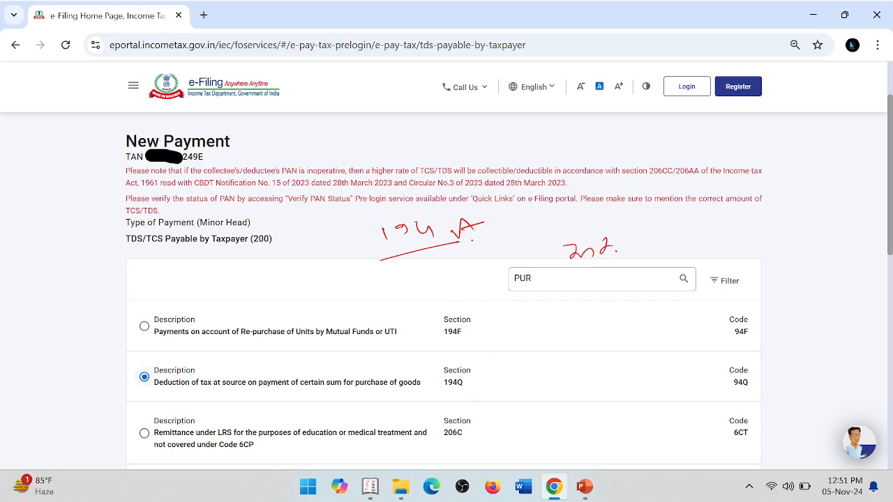
- Mark the 194Q purchase of goods option by ticking its selection, underlining its description and ticking its section number
{"action": "left_click_drag", "start_coordinate": [455, 236], "coordinate": [487, 224]}
{"action": "left_click_drag", "start_coordinate": [443, 249], "coordinate": [498, 232]}
{"action": "left_click_drag", "start_coordinate": [125, 393], "coordinate": [157, 381]}
{"action": "left_click_drag", "start_coordinate": [256, 392], "coordinate": [417, 392]}
{"action": "left_click_drag", "start_coordinate": [472, 377], "coordinate": [513, 371]}
{"action": "left_click_drag", "start_coordinate": [470, 393], "coordinate": [521, 382]}
{"action": "left_click", "coordinate": [532, 381]}
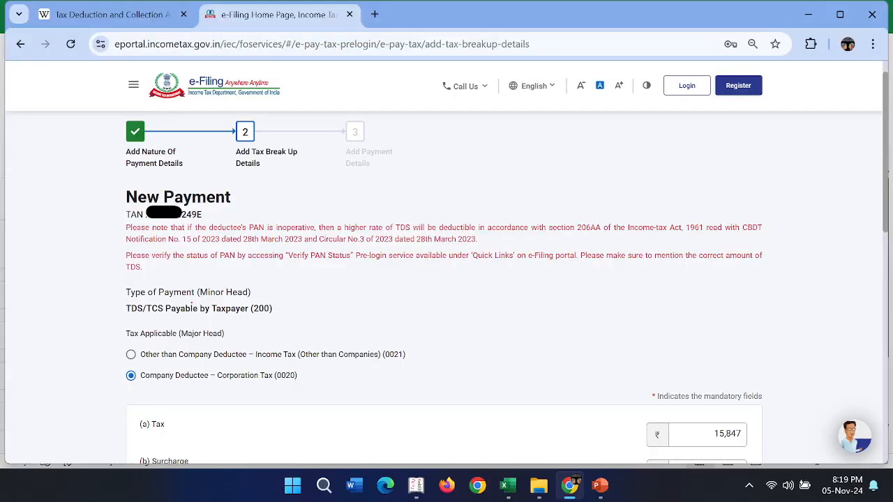
- On the tax break-up slide, draw a star beside Tax Applicable and underline "Company Deductee – Corporation Tax (0020)"
{"action": "mouse_move", "coordinate": [399, 348]}
{"action": "left_mouse_down"}
{"action": "mouse_move", "coordinate": [415, 327]}
{"action": "mouse_move", "coordinate": [439, 333]}
{"action": "left_mouse_up"}
{"action": "left_click", "coordinate": [447, 333]}
{"action": "mouse_move", "coordinate": [180, 390]}
{"action": "left_mouse_down"}
{"action": "mouse_move", "coordinate": [159, 392]}
{"action": "mouse_move", "coordinate": [233, 389]}
{"action": "left_mouse_up"}
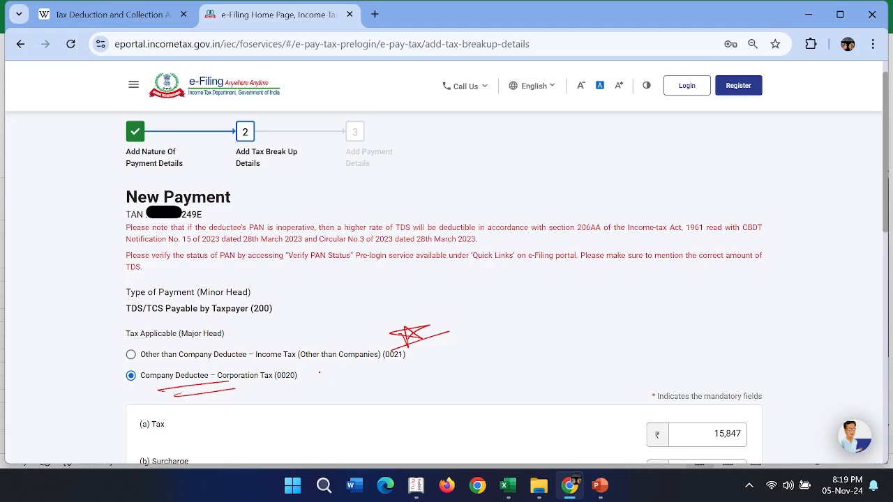
- Switch to the TDS RETURN DETAILS sheet in Excel and underline the ABC PVT LTD name
{"action": "key", "text": "alt+Tab"}
{"action": "key", "text": "alt+Tab"}
{"action": "key", "text": "alt+Tab"}
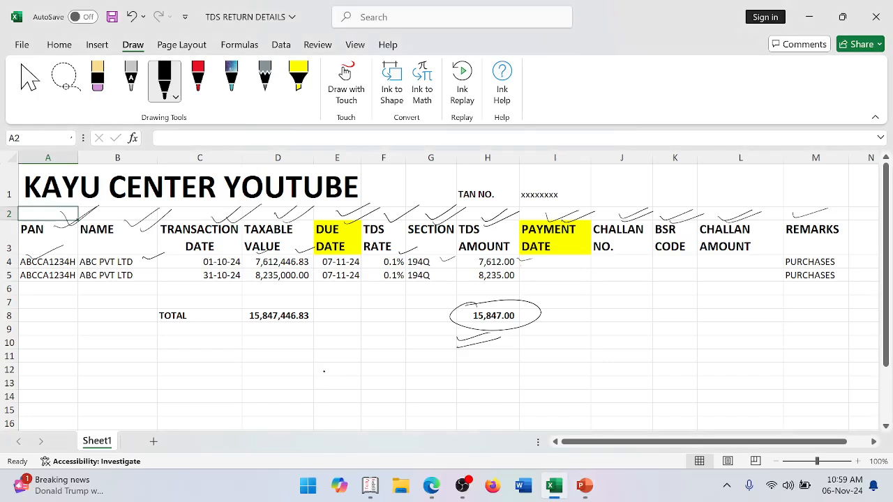
{"action": "mouse_move", "coordinate": [83, 288]}
{"action": "left_mouse_down"}
{"action": "mouse_move", "coordinate": [124, 283]}
{"action": "mouse_move", "coordinate": [126, 292]}
{"action": "left_mouse_up"}
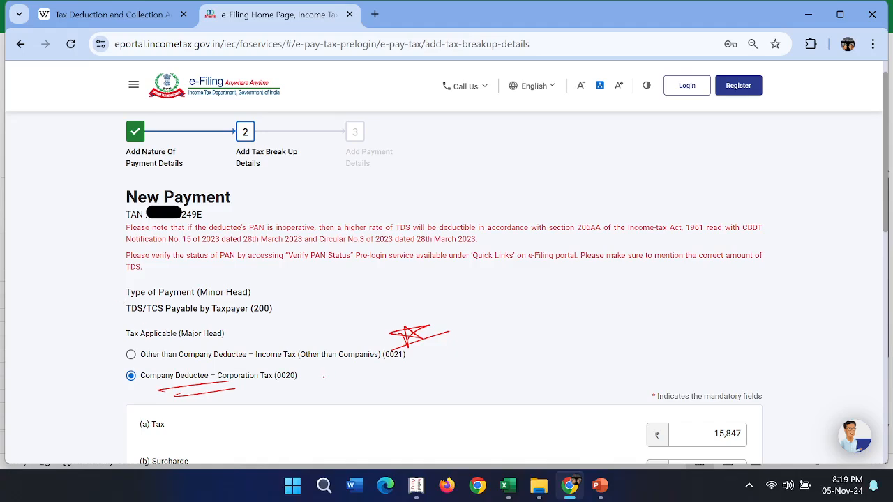
- Back on the tax break-up slide, write "Pvt Ltd/Ltd → PAN. C" beside the major head options, circling C and underlining both parts
{"action": "mouse_move", "coordinate": [325, 375]}
{"action": "left_mouse_down"}
{"action": "mouse_move", "coordinate": [419, 375]}
{"action": "mouse_move", "coordinate": [508, 354]}
{"action": "left_mouse_up"}
{"action": "left_click_drag", "start_coordinate": [347, 410], "coordinate": [485, 381]}
{"action": "mouse_move", "coordinate": [549, 341]}
{"action": "left_mouse_down"}
{"action": "mouse_move", "coordinate": [604, 315]}
{"action": "mouse_move", "coordinate": [626, 328]}
{"action": "mouse_move", "coordinate": [719, 290]}
{"action": "left_mouse_up"}
{"action": "left_click_drag", "start_coordinate": [587, 345], "coordinate": [692, 318]}
{"action": "left_click_drag", "start_coordinate": [586, 353], "coordinate": [713, 325]}
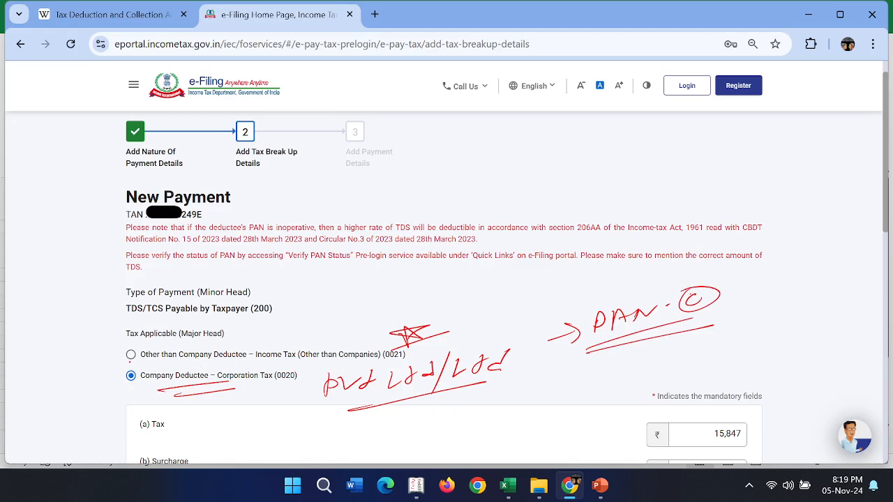
- Mark the options Other than Company Deductee (0021) and Company Deductee (0020) with ticks
{"action": "left_click_drag", "start_coordinate": [105, 345], "coordinate": [162, 332]}
{"action": "left_click_drag", "start_coordinate": [114, 394], "coordinate": [160, 380]}
{"action": "left_click_drag", "start_coordinate": [136, 398], "coordinate": [180, 381]}
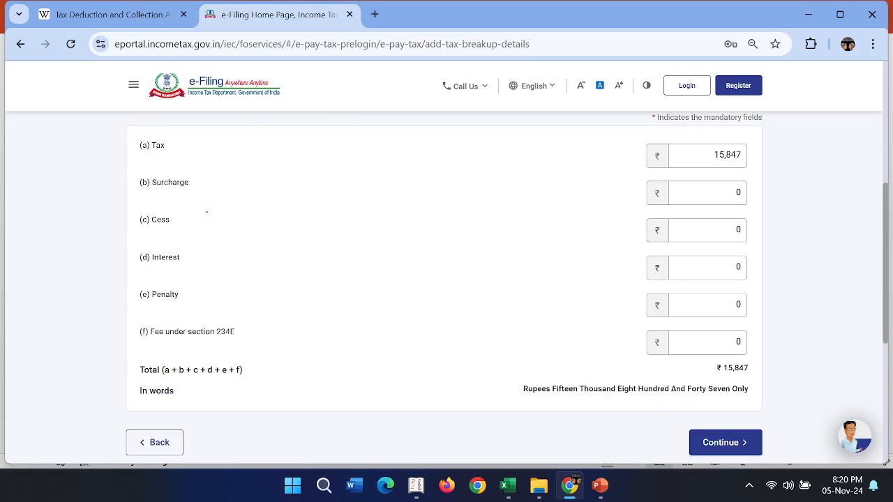
- Tick the Surcharge, Cess and Interest rows of the tax break-up
{"action": "left_click_drag", "start_coordinate": [218, 192], "coordinate": [257, 175]}
{"action": "left_click_drag", "start_coordinate": [189, 220], "coordinate": [246, 207]}
{"action": "left_click_drag", "start_coordinate": [194, 256], "coordinate": [239, 244]}
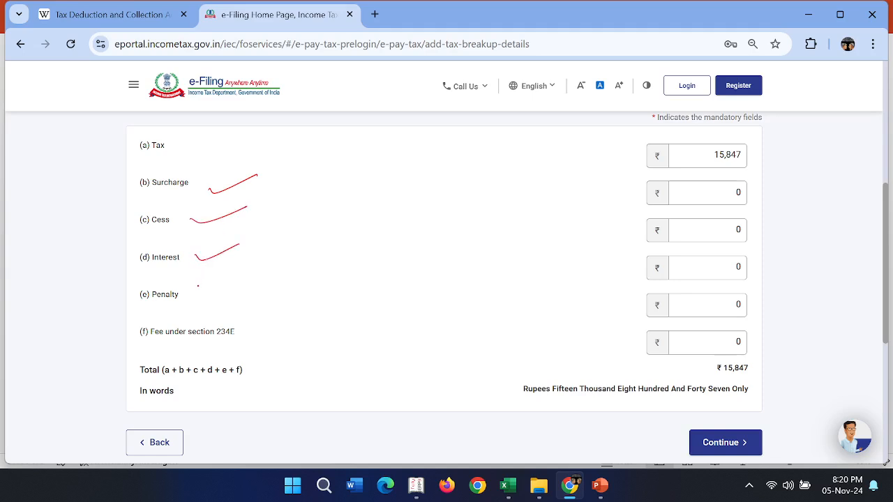
- Draw an arrow from the Interest row and write "Oct 2024" underlined with a down arrow beneath it
{"action": "mouse_move", "coordinate": [242, 248]}
{"action": "left_mouse_down"}
{"action": "mouse_move", "coordinate": [275, 241]}
{"action": "mouse_move", "coordinate": [271, 254]}
{"action": "left_mouse_up"}
{"action": "left_click_drag", "start_coordinate": [314, 229], "coordinate": [330, 233]}
{"action": "left_click_drag", "start_coordinate": [344, 211], "coordinate": [357, 222]}
{"action": "left_click_drag", "start_coordinate": [309, 252], "coordinate": [388, 220]}
{"action": "left_click_drag", "start_coordinate": [391, 213], "coordinate": [412, 203]}
{"action": "left_click_drag", "start_coordinate": [416, 203], "coordinate": [427, 209]}
{"action": "left_click_drag", "start_coordinate": [430, 202], "coordinate": [438, 215]}
{"action": "left_click_drag", "start_coordinate": [382, 236], "coordinate": [443, 217]}
{"action": "mouse_move", "coordinate": [377, 240]}
{"action": "left_mouse_down"}
{"action": "mouse_move", "coordinate": [378, 256]}
{"action": "mouse_move", "coordinate": [398, 242]}
{"action": "left_mouse_up"}
- Write the due date "7-11-2024" below "Oct 2024" and underline it
{"action": "left_click_drag", "start_coordinate": [340, 285], "coordinate": [357, 296]}
{"action": "left_click_drag", "start_coordinate": [365, 286], "coordinate": [413, 280]}
{"action": "mouse_move", "coordinate": [427, 268]}
{"action": "left_mouse_down"}
{"action": "mouse_move", "coordinate": [458, 266]}
{"action": "mouse_move", "coordinate": [434, 278]}
{"action": "left_mouse_up"}
{"action": "left_click_drag", "start_coordinate": [427, 268], "coordinate": [509, 246]}
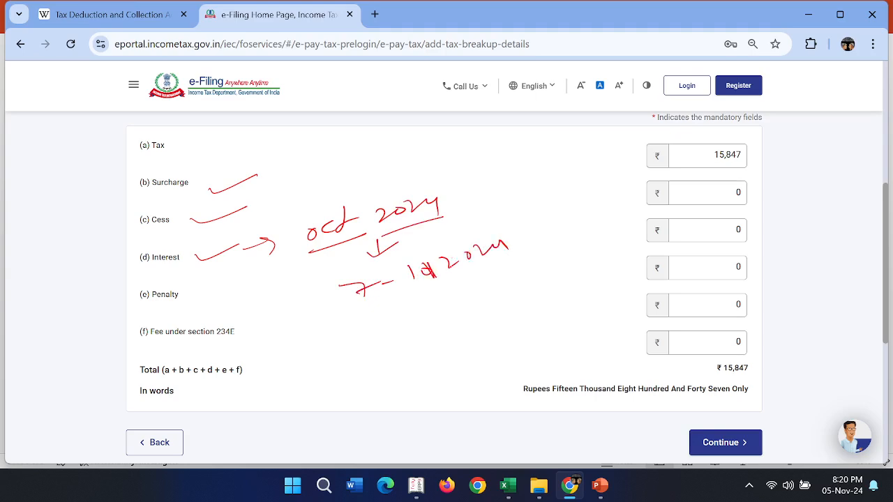
{"action": "left_click_drag", "start_coordinate": [412, 269], "coordinate": [413, 283]}
{"action": "left_click_drag", "start_coordinate": [336, 315], "coordinate": [517, 268]}
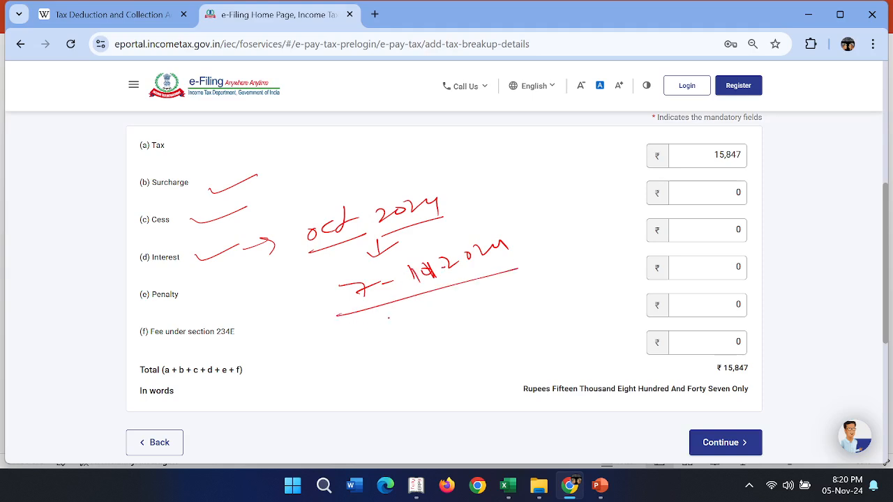
- Write "8 – 1.5 P.M" below the due date, circling 1.5 and underlining the rate
{"action": "left_click_drag", "start_coordinate": [390, 309], "coordinate": [394, 328]}
{"action": "mouse_move", "coordinate": [413, 321]}
{"action": "left_mouse_down"}
{"action": "mouse_move", "coordinate": [387, 333]}
{"action": "mouse_move", "coordinate": [433, 336]}
{"action": "mouse_move", "coordinate": [487, 316]}
{"action": "mouse_move", "coordinate": [474, 289]}
{"action": "mouse_move", "coordinate": [571, 296]}
{"action": "left_mouse_up"}
{"action": "left_click", "coordinate": [472, 312]}
{"action": "left_click", "coordinate": [541, 306]}
{"action": "left_click_drag", "start_coordinate": [505, 324], "coordinate": [587, 300]}
{"action": "left_click_drag", "start_coordinate": [471, 338], "coordinate": [541, 320]}
{"action": "left_click_drag", "start_coordinate": [474, 341], "coordinate": [549, 324]}
- Write "1 Day" below the monthly rate, circling the 1 and underlining the note
{"action": "left_click_drag", "start_coordinate": [423, 365], "coordinate": [426, 377]}
{"action": "left_click_drag", "start_coordinate": [407, 385], "coordinate": [441, 370]}
{"action": "mouse_move", "coordinate": [436, 361]}
{"action": "left_mouse_down"}
{"action": "mouse_move", "coordinate": [424, 362]}
{"action": "mouse_move", "coordinate": [499, 352]}
{"action": "left_mouse_up"}
{"action": "left_click_drag", "start_coordinate": [422, 395], "coordinate": [543, 359]}
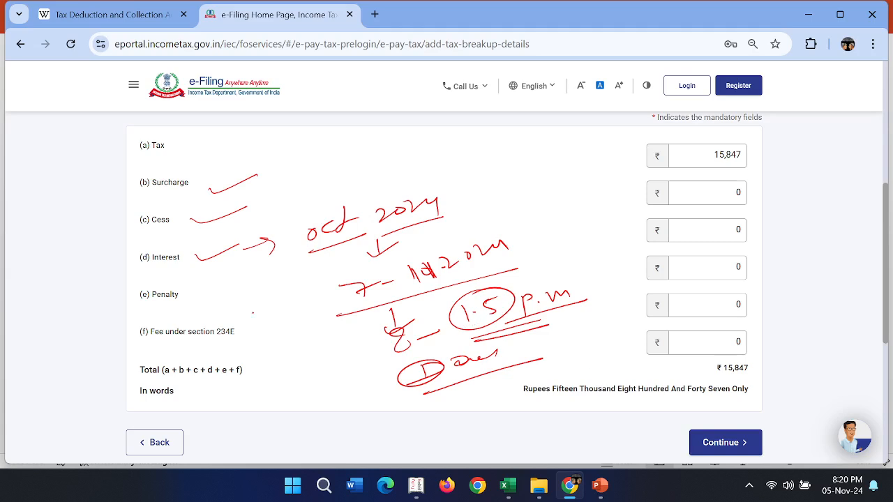
- Mark the section 234E fee row, the Interest row, the total amount and Continue in red ink
{"action": "left_click_drag", "start_coordinate": [254, 324], "coordinate": [289, 320]}
{"action": "left_click_drag", "start_coordinate": [264, 342], "coordinate": [298, 330]}
{"action": "left_click_drag", "start_coordinate": [101, 263], "coordinate": [142, 253]}
{"action": "left_click_drag", "start_coordinate": [112, 285], "coordinate": [153, 266]}
{"action": "mouse_move", "coordinate": [702, 359]}
{"action": "left_mouse_down"}
{"action": "mouse_move", "coordinate": [737, 372]}
{"action": "mouse_move", "coordinate": [722, 360]}
{"action": "left_mouse_up"}
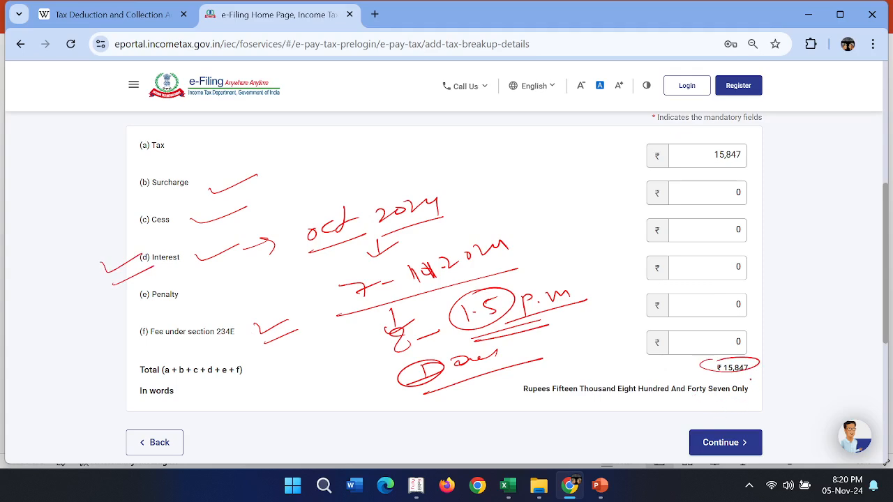
{"action": "mouse_move", "coordinate": [731, 421]}
{"action": "left_mouse_down"}
{"action": "mouse_move", "coordinate": [774, 427]}
{"action": "mouse_move", "coordinate": [819, 410]}
{"action": "left_mouse_up"}
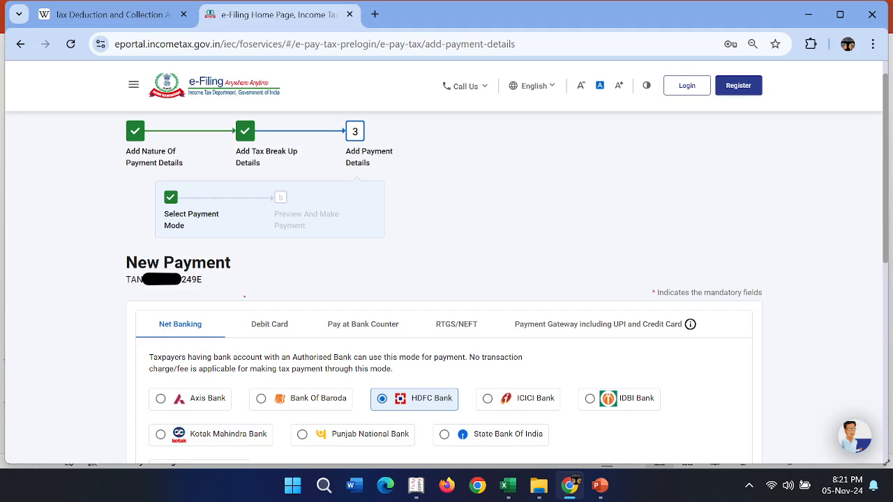
- Tick the payment modes in red, underline UPI and Credit Card, circle Net Banking and mark HDFC Bank
{"action": "mouse_move", "coordinate": [209, 312]}
{"action": "left_mouse_down"}
{"action": "mouse_move", "coordinate": [268, 295]}
{"action": "mouse_move", "coordinate": [326, 297]}
{"action": "left_mouse_up"}
{"action": "left_click_drag", "start_coordinate": [390, 305], "coordinate": [520, 301]}
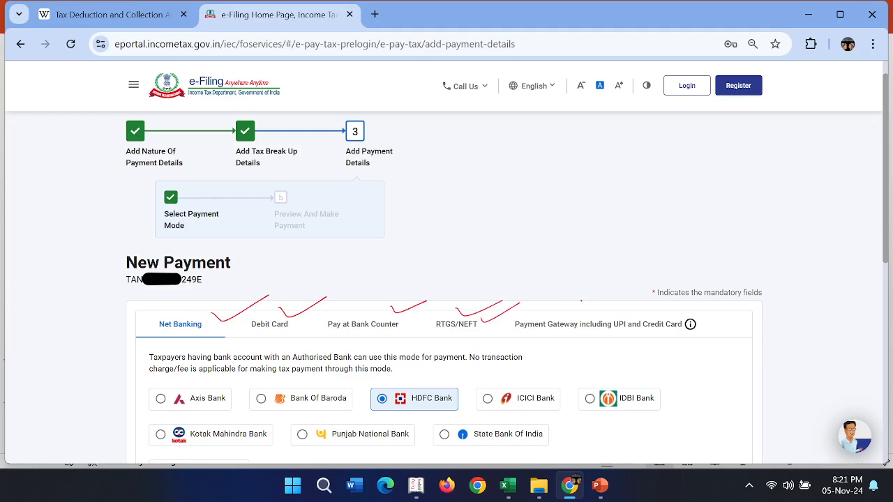
{"action": "left_click_drag", "start_coordinate": [608, 335], "coordinate": [640, 339]}
{"action": "left_click_drag", "start_coordinate": [653, 336], "coordinate": [685, 333]}
{"action": "mouse_move", "coordinate": [167, 302]}
{"action": "left_mouse_down"}
{"action": "mouse_move", "coordinate": [185, 347]}
{"action": "mouse_move", "coordinate": [222, 306]}
{"action": "left_mouse_up"}
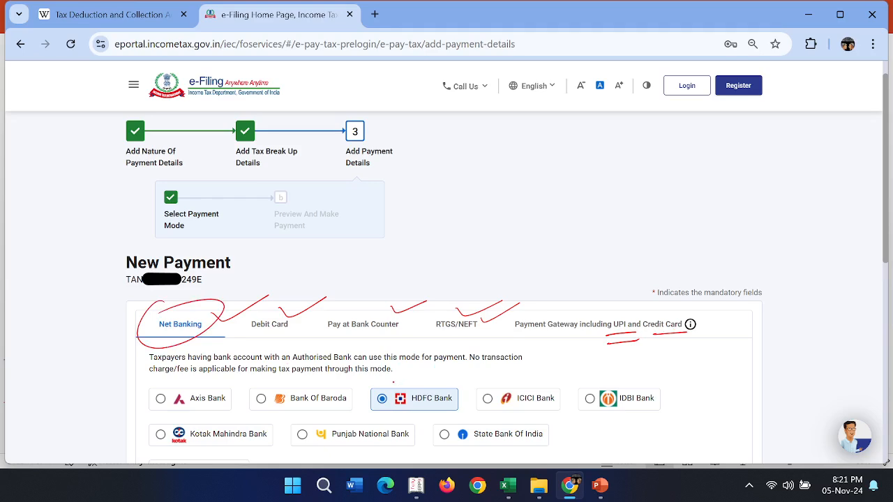
{"action": "left_click_drag", "start_coordinate": [397, 382], "coordinate": [472, 365]}
- Circle and tick Continue below the bank list, and advance to the payment preview page
{"action": "scroll", "coordinate": [421, 364], "scroll_direction": "down", "scroll_amount": 3}
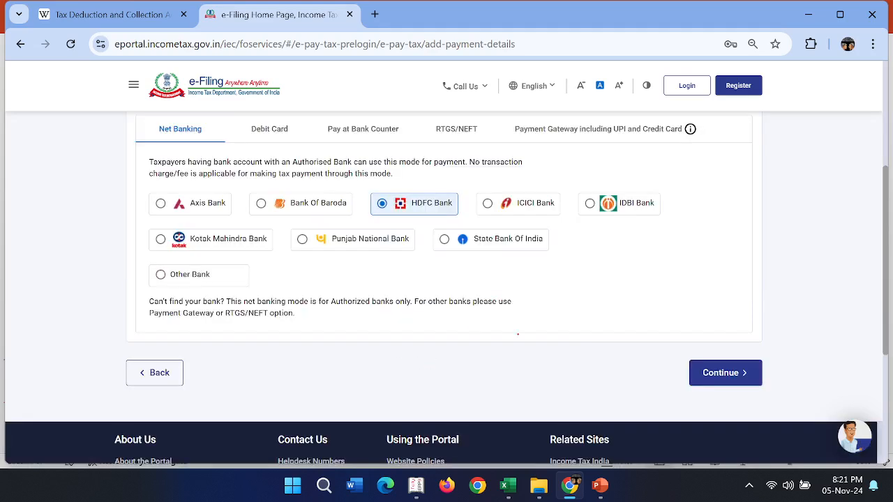
{"action": "left_click_drag", "start_coordinate": [652, 341], "coordinate": [639, 349]}
{"action": "left_click_drag", "start_coordinate": [757, 354], "coordinate": [817, 353]}
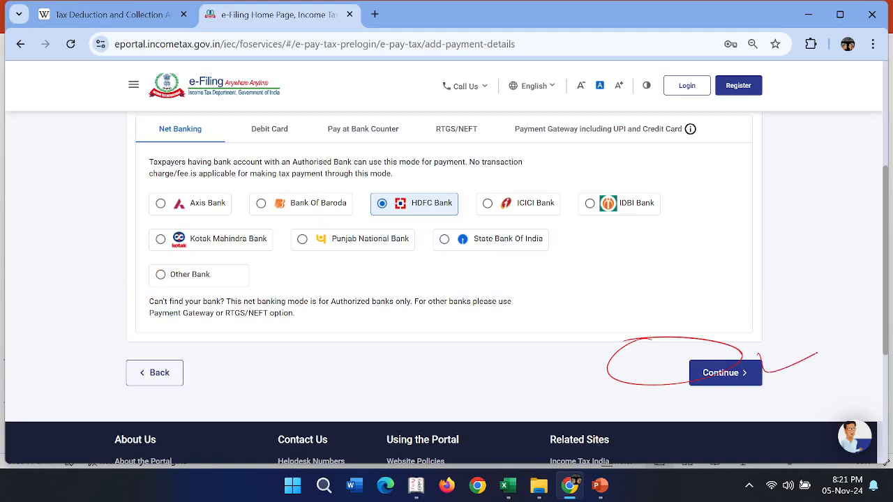
{"action": "left_click", "coordinate": [725, 372]}
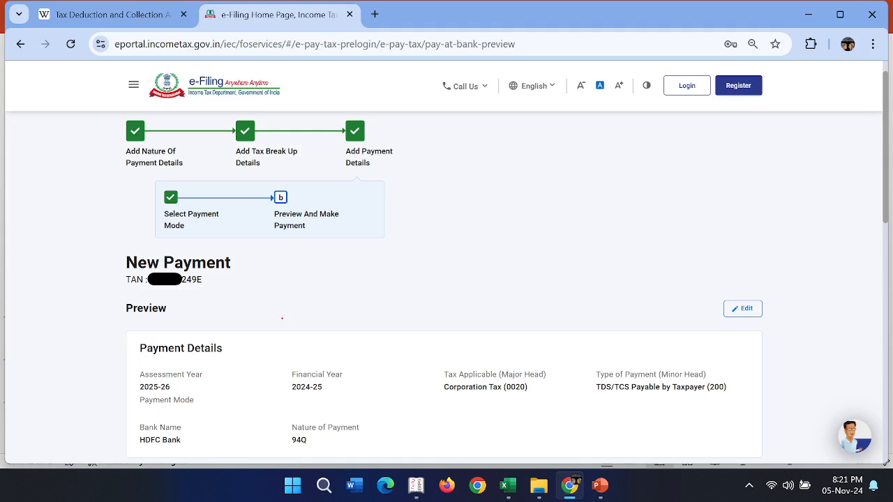
- Write "Review" in red beside the Preview heading and underline it twice
{"action": "mouse_move", "coordinate": [257, 307]}
{"action": "left_mouse_down"}
{"action": "mouse_move", "coordinate": [290, 307]}
{"action": "mouse_move", "coordinate": [363, 283]}
{"action": "mouse_move", "coordinate": [401, 256]}
{"action": "mouse_move", "coordinate": [277, 311]}
{"action": "left_mouse_up"}
{"action": "left_click_drag", "start_coordinate": [257, 353], "coordinate": [402, 292]}
{"action": "left_click_drag", "start_coordinate": [286, 348], "coordinate": [425, 297]}
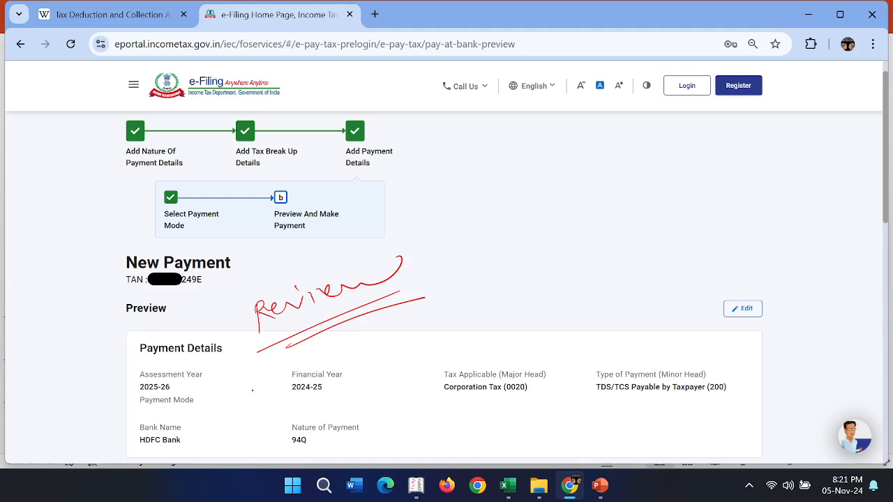
- Mark Assessment Year, Financial Year, Major Head and Minor Head in Payment Details with red ticks and underlines
{"action": "left_click_drag", "start_coordinate": [196, 389], "coordinate": [225, 370]}
{"action": "mouse_move", "coordinate": [212, 394]}
{"action": "left_mouse_down"}
{"action": "mouse_move", "coordinate": [218, 400]}
{"action": "mouse_move", "coordinate": [255, 372]}
{"action": "left_mouse_up"}
{"action": "left_click_drag", "start_coordinate": [290, 400], "coordinate": [335, 401]}
{"action": "mouse_move", "coordinate": [286, 411]}
{"action": "left_mouse_down"}
{"action": "mouse_move", "coordinate": [328, 405]}
{"action": "mouse_move", "coordinate": [400, 366]}
{"action": "left_mouse_up"}
{"action": "mouse_move", "coordinate": [455, 402]}
{"action": "left_mouse_down"}
{"action": "mouse_move", "coordinate": [534, 402]}
{"action": "mouse_move", "coordinate": [584, 374]}
{"action": "left_mouse_up"}
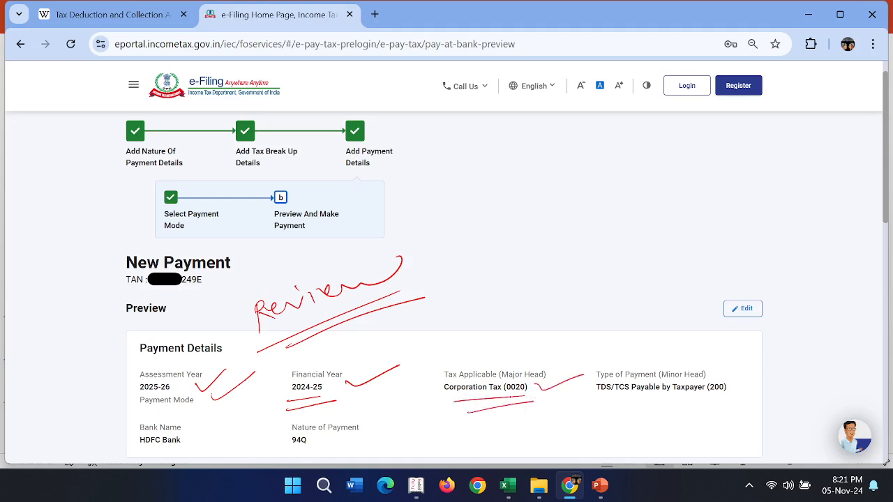
{"action": "mouse_move", "coordinate": [518, 406]}
{"action": "left_mouse_down"}
{"action": "mouse_move", "coordinate": [556, 397]}
{"action": "mouse_move", "coordinate": [766, 391]}
{"action": "left_mouse_up"}
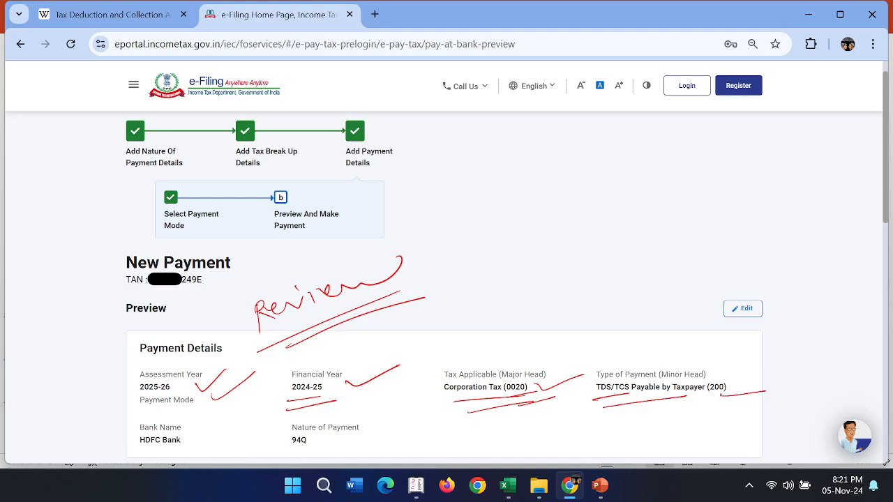
- Tick HDFC Bank, circle Nature of Payment 94Q, and write an underlined "Section" beside it
{"action": "left_click_drag", "start_coordinate": [178, 430], "coordinate": [242, 418]}
{"action": "mouse_move", "coordinate": [332, 418]}
{"action": "left_mouse_down"}
{"action": "mouse_move", "coordinate": [395, 431]}
{"action": "mouse_move", "coordinate": [333, 423]}
{"action": "mouse_move", "coordinate": [359, 446]}
{"action": "left_mouse_up"}
{"action": "left_click_drag", "start_coordinate": [380, 442], "coordinate": [399, 438]}
{"action": "mouse_move", "coordinate": [408, 416]}
{"action": "left_mouse_down"}
{"action": "mouse_move", "coordinate": [402, 436]}
{"action": "mouse_move", "coordinate": [440, 423]}
{"action": "left_mouse_up"}
{"action": "left_click_drag", "start_coordinate": [404, 457], "coordinate": [437, 444]}
{"action": "left_click_drag", "start_coordinate": [420, 446], "coordinate": [468, 431]}
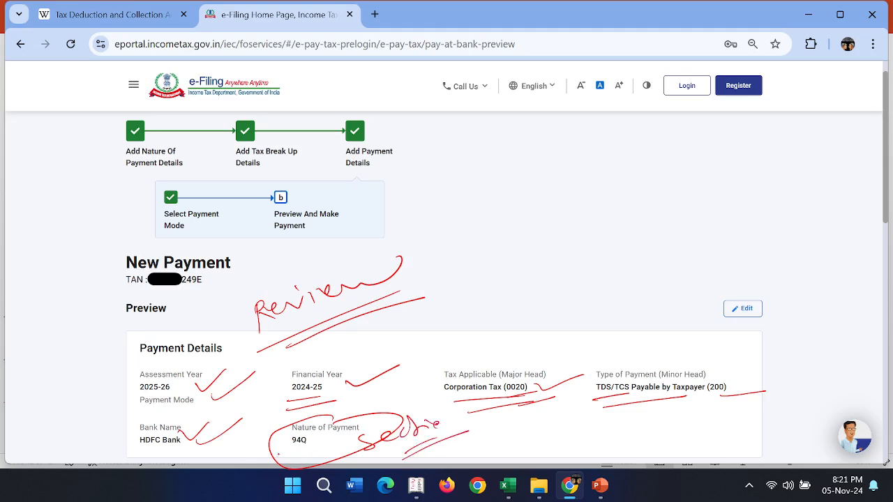
{"action": "left_click_drag", "start_coordinate": [293, 459], "coordinate": [323, 447]}
{"action": "left_click_drag", "start_coordinate": [296, 465], "coordinate": [345, 445]}
- On the Tax Break up Details slide, tick the tax amount, circle the total, and circle and tick Pay Later and Pay Now
{"action": "scroll", "coordinate": [428, 379], "scroll_direction": "down", "scroll_amount": 4}
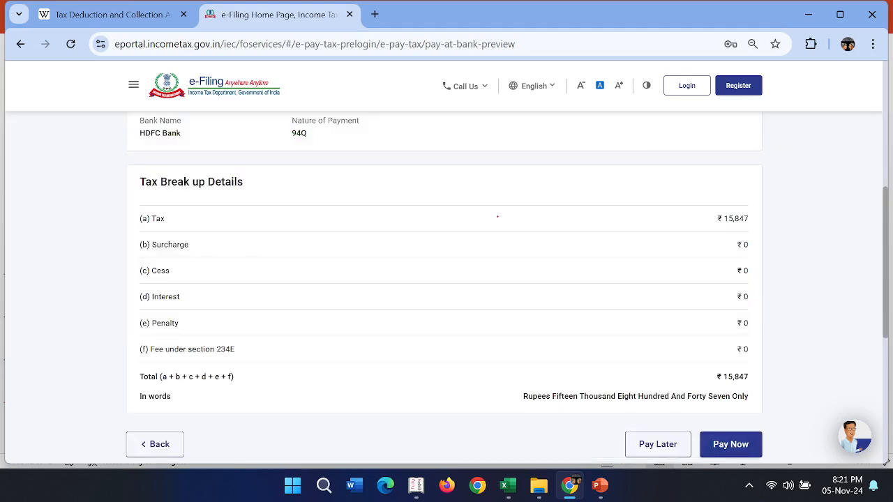
{"action": "left_click_drag", "start_coordinate": [680, 207], "coordinate": [726, 197]}
{"action": "mouse_move", "coordinate": [723, 362]}
{"action": "left_mouse_down"}
{"action": "mouse_move", "coordinate": [728, 396]}
{"action": "mouse_move", "coordinate": [733, 367]}
{"action": "left_mouse_up"}
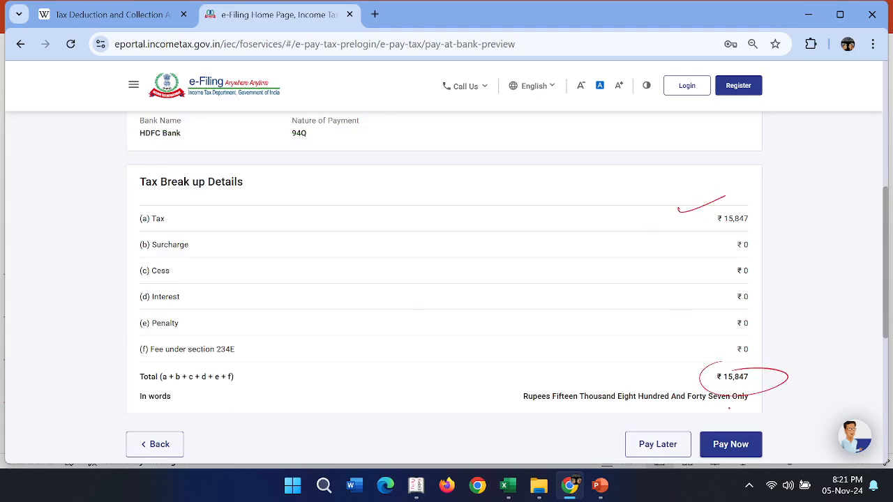
{"action": "mouse_move", "coordinate": [664, 432]}
{"action": "left_mouse_down"}
{"action": "mouse_move", "coordinate": [689, 452]}
{"action": "mouse_move", "coordinate": [700, 429]}
{"action": "mouse_move", "coordinate": [787, 431]}
{"action": "mouse_move", "coordinate": [726, 424]}
{"action": "left_mouse_up"}
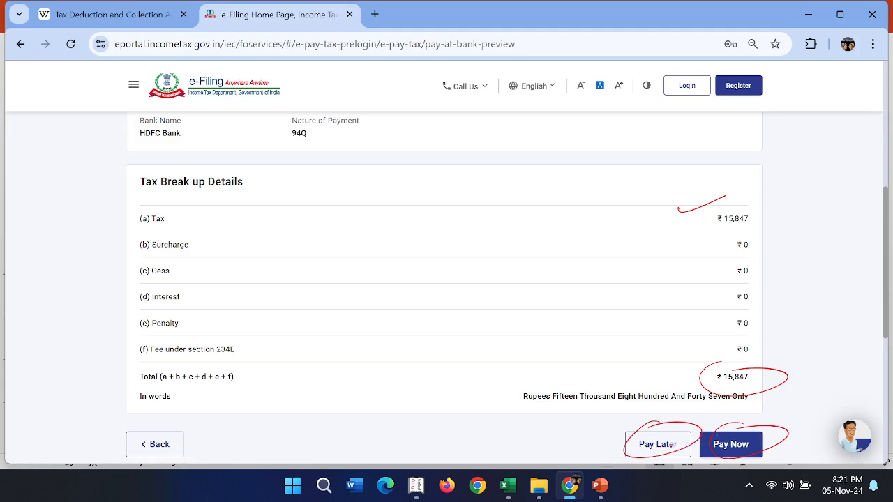
{"action": "mouse_move", "coordinate": [604, 432]}
{"action": "left_mouse_down"}
{"action": "mouse_move", "coordinate": [608, 438]}
{"action": "mouse_move", "coordinate": [659, 417]}
{"action": "left_mouse_up"}
{"action": "left_click_drag", "start_coordinate": [738, 437], "coordinate": [799, 418]}
- Draw an underlined star and write "Payment" across the tax breakup rows, with an underline and a downward arrow
{"action": "mouse_move", "coordinate": [353, 298]}
{"action": "left_mouse_down"}
{"action": "mouse_move", "coordinate": [358, 272]}
{"action": "mouse_move", "coordinate": [388, 264]}
{"action": "left_mouse_up"}
{"action": "mouse_move", "coordinate": [325, 326]}
{"action": "left_mouse_down"}
{"action": "mouse_move", "coordinate": [417, 282]}
{"action": "mouse_move", "coordinate": [442, 290]}
{"action": "mouse_move", "coordinate": [466, 265]}
{"action": "mouse_move", "coordinate": [484, 272]}
{"action": "left_mouse_up"}
{"action": "left_click_drag", "start_coordinate": [529, 265], "coordinate": [613, 238]}
{"action": "left_click_drag", "start_coordinate": [463, 303], "coordinate": [567, 266]}
{"action": "mouse_move", "coordinate": [488, 295]}
{"action": "left_mouse_down"}
{"action": "mouse_move", "coordinate": [487, 318]}
{"action": "mouse_move", "coordinate": [523, 304]}
{"action": "left_mouse_up"}
{"action": "left_click", "coordinate": [460, 340]}
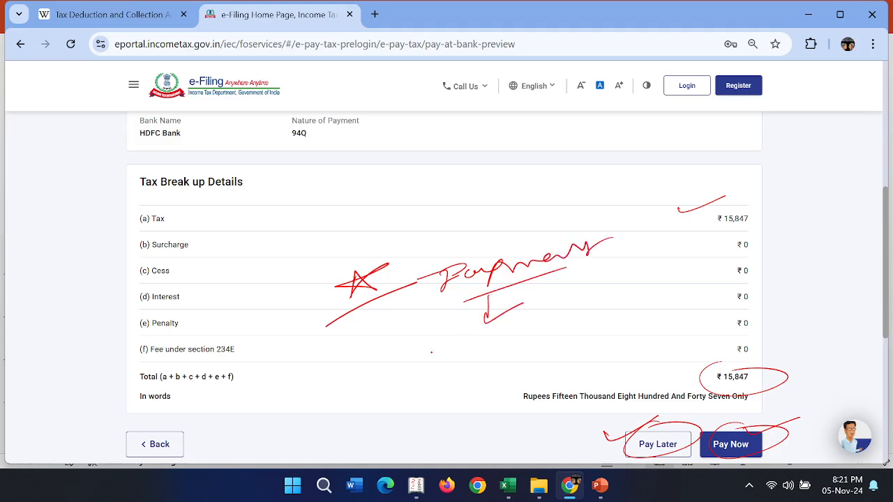
- Write "24 Hrs" below Payment, circle and underline it, and add an arrow to an underlined note beneath
{"action": "mouse_move", "coordinate": [427, 347]}
{"action": "left_mouse_down"}
{"action": "mouse_move", "coordinate": [475, 353]}
{"action": "mouse_move", "coordinate": [433, 332]}
{"action": "mouse_move", "coordinate": [510, 344]}
{"action": "mouse_move", "coordinate": [561, 328]}
{"action": "left_mouse_up"}
{"action": "left_click_drag", "start_coordinate": [499, 367], "coordinate": [589, 336]}
{"action": "left_click_drag", "start_coordinate": [485, 373], "coordinate": [486, 397]}
{"action": "mouse_move", "coordinate": [476, 395]}
{"action": "left_mouse_down"}
{"action": "mouse_move", "coordinate": [511, 387]}
{"action": "mouse_move", "coordinate": [502, 410]}
{"action": "mouse_move", "coordinate": [517, 404]}
{"action": "left_mouse_up"}
{"action": "mouse_move", "coordinate": [536, 385]}
{"action": "left_mouse_down"}
{"action": "mouse_move", "coordinate": [527, 408]}
{"action": "mouse_move", "coordinate": [552, 402]}
{"action": "left_mouse_up"}
{"action": "left_click_drag", "start_coordinate": [481, 436], "coordinate": [570, 405]}
{"action": "left_click_drag", "start_coordinate": [557, 365], "coordinate": [576, 361]}
{"action": "left_click_drag", "start_coordinate": [572, 363], "coordinate": [575, 381]}
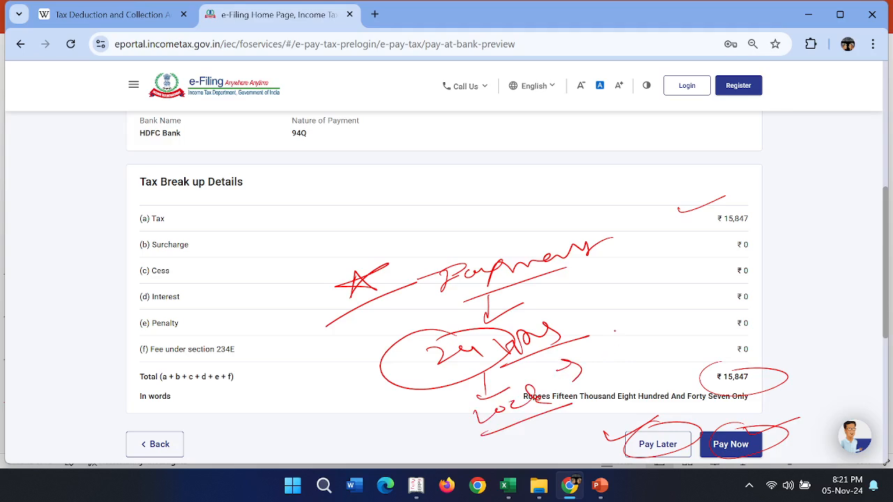
- Write the date "7-11-2024" above the tax breakup rows, underline it and add a downward arrow
{"action": "mouse_move", "coordinate": [464, 159]}
{"action": "left_mouse_down"}
{"action": "mouse_move", "coordinate": [484, 178]}
{"action": "mouse_move", "coordinate": [508, 161]}
{"action": "mouse_move", "coordinate": [532, 171]}
{"action": "mouse_move", "coordinate": [548, 165]}
{"action": "mouse_move", "coordinate": [579, 143]}
{"action": "left_mouse_up"}
{"action": "left_click_drag", "start_coordinate": [582, 142], "coordinate": [604, 143]}
{"action": "left_click_drag", "start_coordinate": [611, 140], "coordinate": [642, 149]}
{"action": "left_click_drag", "start_coordinate": [502, 189], "coordinate": [662, 155]}
{"action": "left_click_drag", "start_coordinate": [576, 181], "coordinate": [576, 191]}
{"action": "left_click_drag", "start_coordinate": [564, 197], "coordinate": [594, 192]}
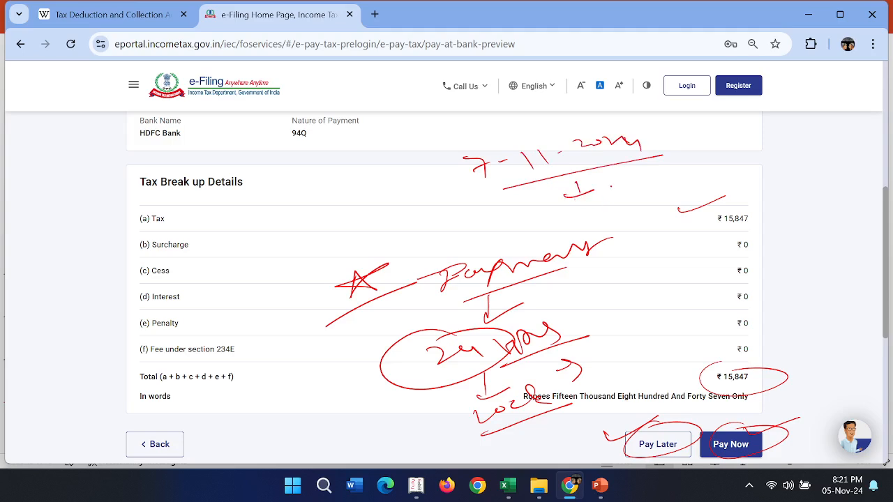
- Write a circled "24" under the date, with an arrow leading to an underlined "8-11-2024"
{"action": "mouse_move", "coordinate": [625, 179]}
{"action": "left_mouse_down"}
{"action": "mouse_move", "coordinate": [633, 192]}
{"action": "mouse_move", "coordinate": [653, 183]}
{"action": "left_mouse_up"}
{"action": "mouse_move", "coordinate": [636, 170]}
{"action": "left_mouse_down"}
{"action": "mouse_move", "coordinate": [605, 190]}
{"action": "mouse_move", "coordinate": [698, 163]}
{"action": "left_mouse_up"}
{"action": "left_click_drag", "start_coordinate": [692, 158], "coordinate": [706, 180]}
{"action": "mouse_move", "coordinate": [731, 145]}
{"action": "left_mouse_down"}
{"action": "mouse_move", "coordinate": [726, 158]}
{"action": "mouse_move", "coordinate": [730, 143]}
{"action": "mouse_move", "coordinate": [744, 154]}
{"action": "left_mouse_up"}
{"action": "mouse_move", "coordinate": [749, 144]}
{"action": "left_mouse_down"}
{"action": "mouse_move", "coordinate": [751, 159]}
{"action": "mouse_move", "coordinate": [761, 155]}
{"action": "left_mouse_up"}
{"action": "left_click_drag", "start_coordinate": [774, 148], "coordinate": [785, 142]}
{"action": "left_click_drag", "start_coordinate": [788, 137], "coordinate": [798, 145]}
{"action": "left_click_drag", "start_coordinate": [801, 141], "coordinate": [817, 144]}
{"action": "mouse_move", "coordinate": [820, 143]}
{"action": "left_mouse_down"}
{"action": "mouse_move", "coordinate": [836, 137]}
{"action": "mouse_move", "coordinate": [840, 147]}
{"action": "left_mouse_up"}
{"action": "left_click_drag", "start_coordinate": [717, 183], "coordinate": [834, 158]}
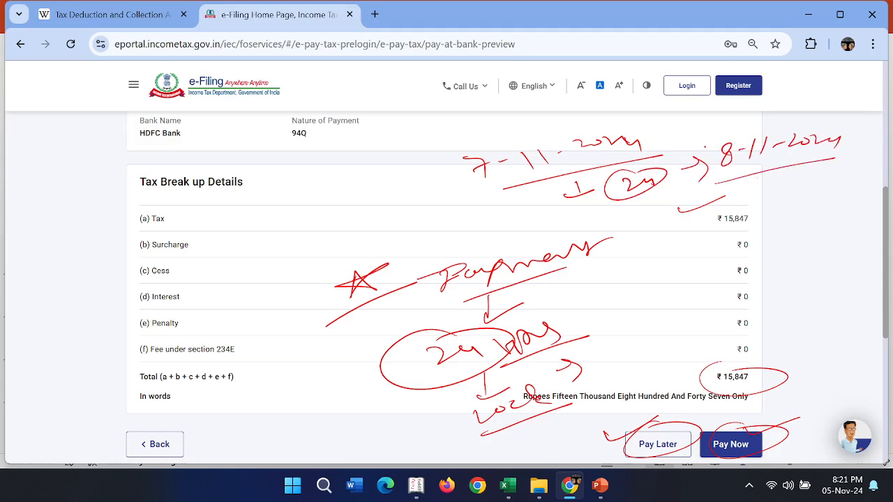
- Add arrows around 8-11-2024, write a double-underlined "Int." below it, and circle the Interest row
{"action": "mouse_move", "coordinate": [675, 126]}
{"action": "left_mouse_down"}
{"action": "mouse_move", "coordinate": [705, 122]}
{"action": "mouse_move", "coordinate": [699, 138]}
{"action": "left_mouse_up"}
{"action": "mouse_move", "coordinate": [790, 176]}
{"action": "left_mouse_down"}
{"action": "mouse_move", "coordinate": [789, 190]}
{"action": "mouse_move", "coordinate": [810, 185]}
{"action": "mouse_move", "coordinate": [795, 212]}
{"action": "mouse_move", "coordinate": [808, 217]}
{"action": "left_mouse_up"}
{"action": "left_click_drag", "start_coordinate": [813, 195], "coordinate": [826, 199]}
{"action": "left_click_drag", "start_coordinate": [774, 235], "coordinate": [822, 228]}
{"action": "left_click_drag", "start_coordinate": [783, 245], "coordinate": [829, 238]}
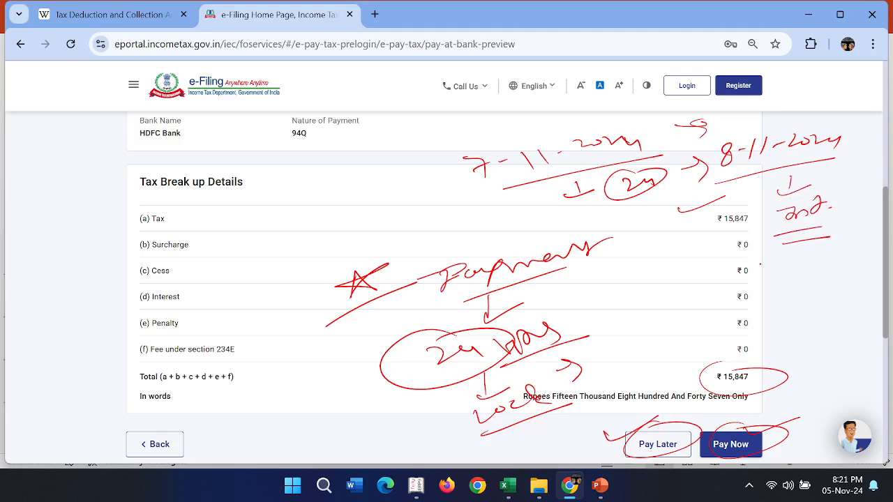
{"action": "left_click_drag", "start_coordinate": [193, 283], "coordinate": [202, 289]}
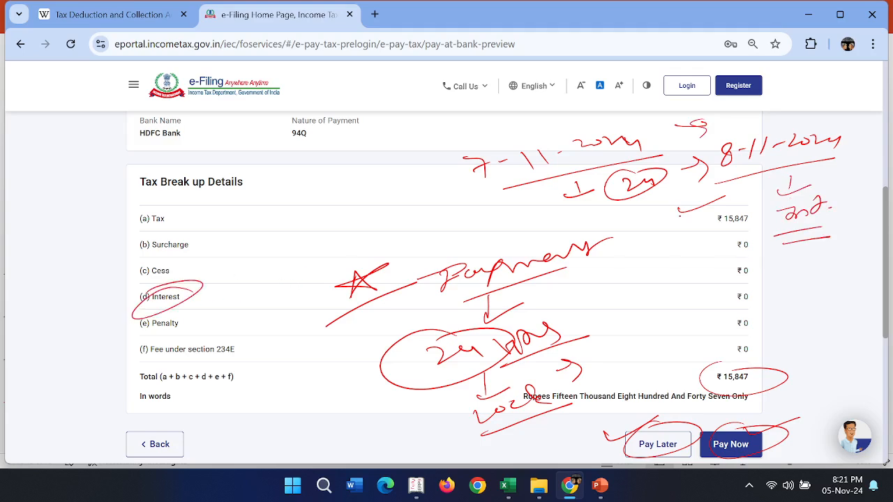
{"action": "left_click_drag", "start_coordinate": [752, 235], "coordinate": [787, 243]}
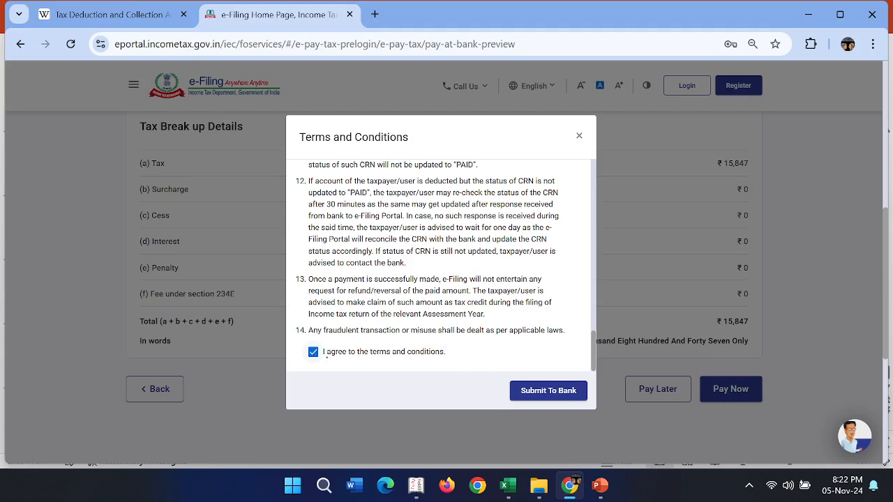
- Underline the terms and conditions agreement, and circle and tick Submit To Bank
{"action": "mouse_move", "coordinate": [344, 358]}
{"action": "left_mouse_down"}
{"action": "mouse_move", "coordinate": [402, 353]}
{"action": "mouse_move", "coordinate": [414, 360]}
{"action": "left_mouse_up"}
{"action": "left_click_drag", "start_coordinate": [554, 381], "coordinate": [528, 381]}
{"action": "left_click_drag", "start_coordinate": [579, 366], "coordinate": [643, 354]}
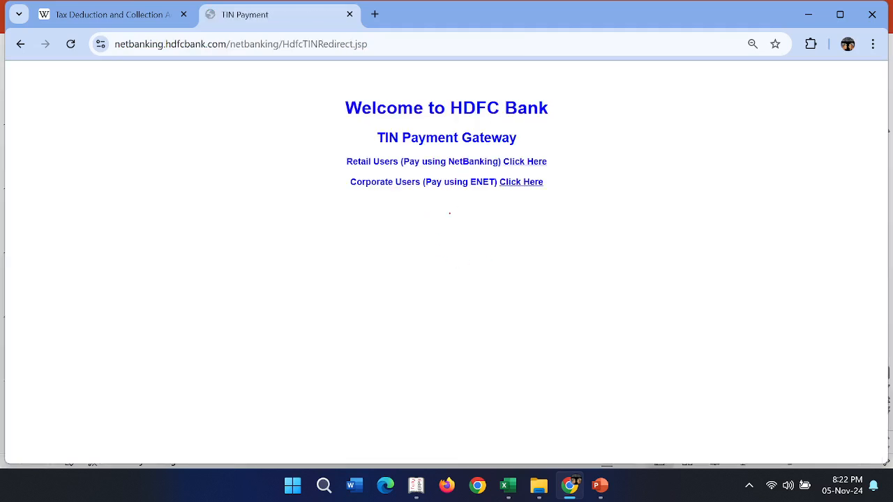
- Underline Corporate Users twice, tick Retail Users, and write an underlined "Individual" beside it
{"action": "left_click_drag", "start_coordinate": [350, 203], "coordinate": [423, 196]}
{"action": "left_click_drag", "start_coordinate": [351, 221], "coordinate": [436, 207]}
{"action": "mouse_move", "coordinate": [300, 155]}
{"action": "left_mouse_down"}
{"action": "mouse_move", "coordinate": [305, 167]}
{"action": "mouse_move", "coordinate": [353, 143]}
{"action": "left_mouse_up"}
{"action": "left_click_drag", "start_coordinate": [176, 189], "coordinate": [213, 183]}
{"action": "mouse_move", "coordinate": [224, 170]}
{"action": "left_mouse_down"}
{"action": "mouse_move", "coordinate": [238, 178]}
{"action": "mouse_move", "coordinate": [276, 155]}
{"action": "left_mouse_up"}
{"action": "left_click_drag", "start_coordinate": [279, 148], "coordinate": [303, 155]}
{"action": "mouse_move", "coordinate": [217, 226]}
{"action": "left_mouse_down"}
{"action": "mouse_move", "coordinate": [339, 142]}
{"action": "mouse_move", "coordinate": [352, 149]}
{"action": "left_mouse_up"}
- Tick Corporate Users, write "Current" beneath it, and mark its ENET payment link
{"action": "left_click_drag", "start_coordinate": [356, 191], "coordinate": [339, 222]}
{"action": "left_click_drag", "start_coordinate": [321, 209], "coordinate": [376, 203]}
{"action": "mouse_move", "coordinate": [354, 233]}
{"action": "left_mouse_down"}
{"action": "mouse_move", "coordinate": [355, 244]}
{"action": "mouse_move", "coordinate": [419, 222]}
{"action": "left_mouse_up"}
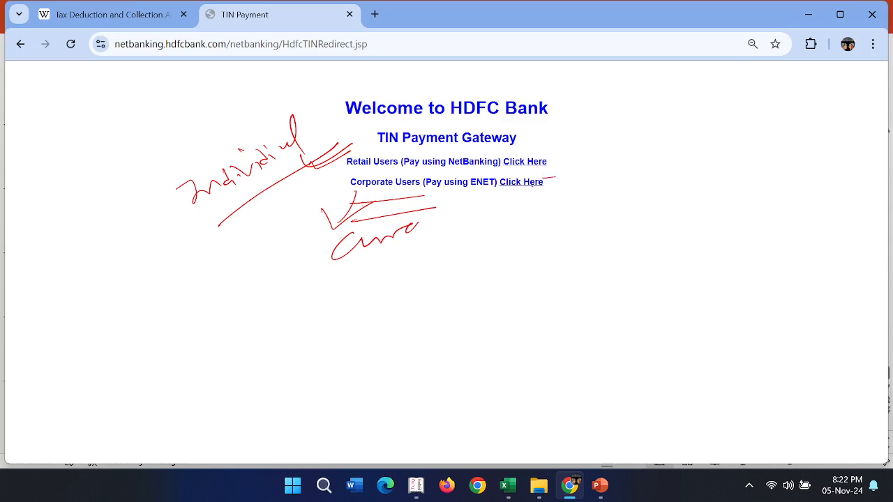
{"action": "left_click_drag", "start_coordinate": [485, 201], "coordinate": [536, 191]}
{"action": "left_click_drag", "start_coordinate": [494, 206], "coordinate": [625, 160]}
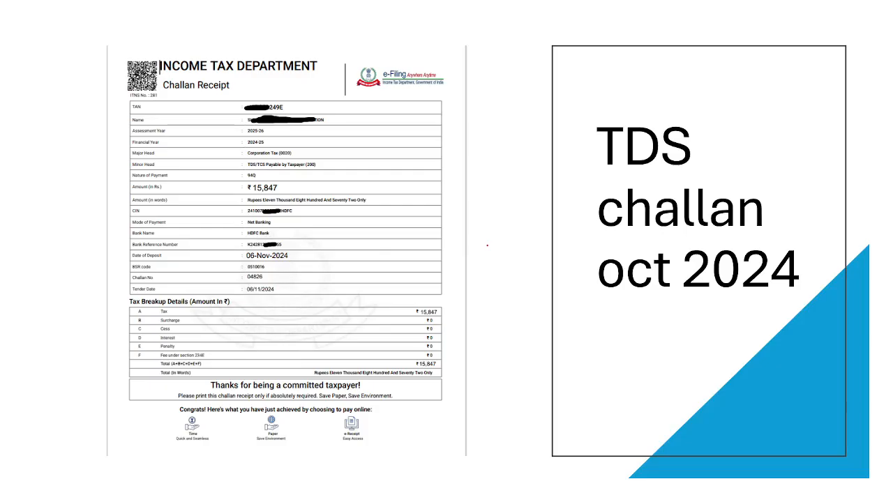
- Mark the TAN and Name rows on the TDS challan slide, and switch to demo challan oct 24.pdf in Microsoft Edge
{"action": "left_click_drag", "start_coordinate": [324, 110], "coordinate": [403, 96]}
{"action": "left_click_drag", "start_coordinate": [376, 131], "coordinate": [451, 105]}
{"action": "key", "text": "alt+Tab"}
{"action": "key", "text": "alt+Tab"}
{"action": "key", "text": "alt+Tab"}
{"action": "key", "text": "alt+Tab"}
{"action": "key", "text": "alt+Tab"}
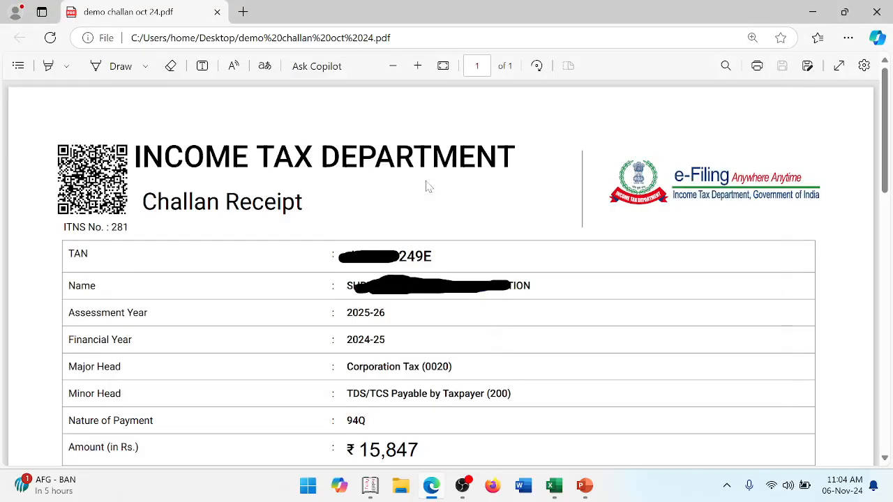
- Tick the TAN, Name, Assessment Year and Financial Year rows of the challan receipt with the Draw pen
{"action": "left_click", "coordinate": [115, 67]}
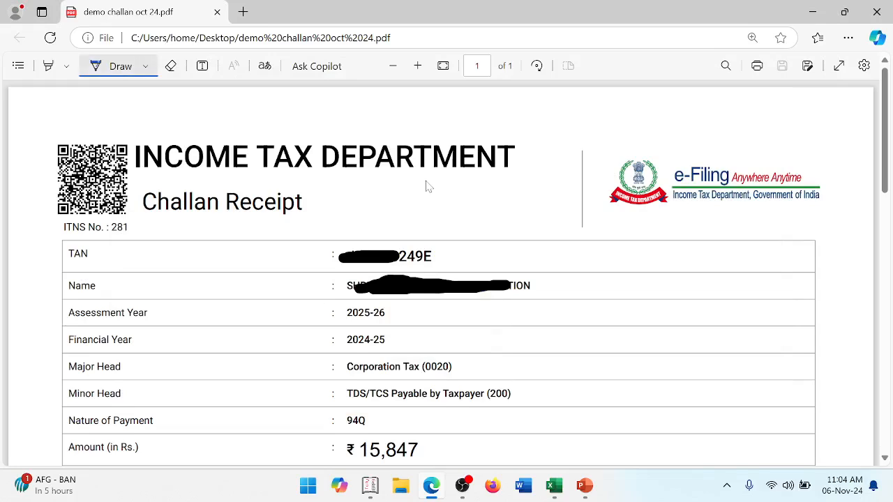
{"action": "left_click_drag", "start_coordinate": [475, 245], "coordinate": [532, 232]}
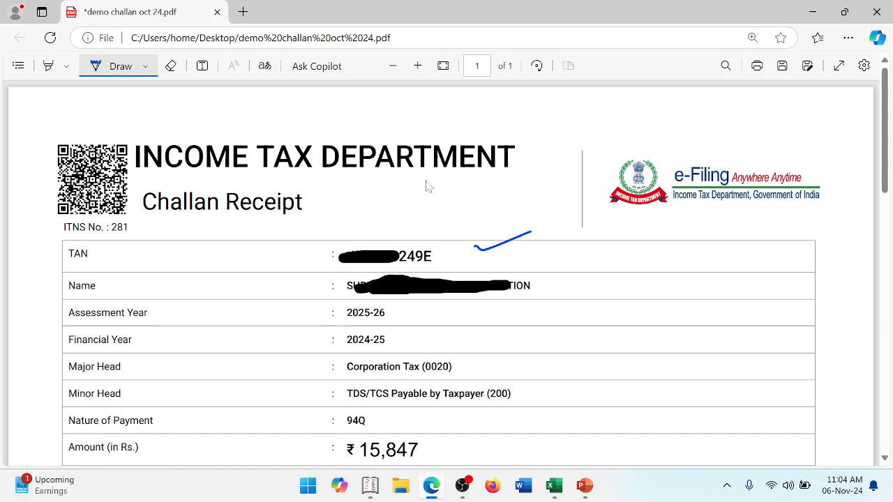
{"action": "left_click_drag", "start_coordinate": [554, 281], "coordinate": [630, 262]}
{"action": "left_click_drag", "start_coordinate": [392, 312], "coordinate": [448, 307]}
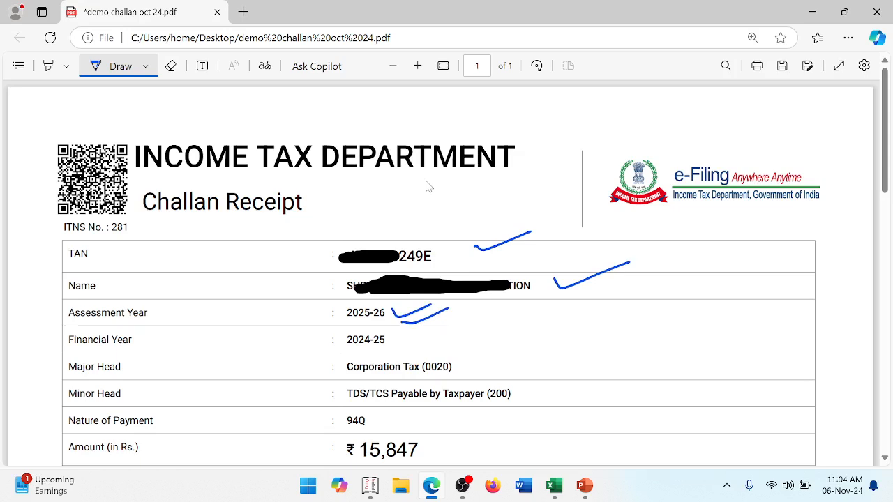
{"action": "left_click_drag", "start_coordinate": [397, 338], "coordinate": [470, 331]}
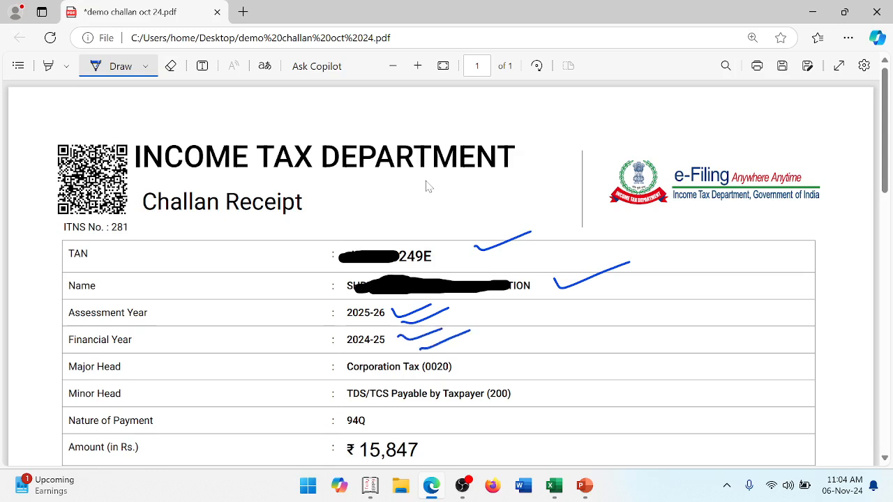
- Tick the Major Head, Minor Head and Nature of Payment rows in blue ink
{"action": "left_click_drag", "start_coordinate": [468, 362], "coordinate": [507, 351]}
{"action": "left_click_drag", "start_coordinate": [526, 394], "coordinate": [567, 383]}
{"action": "left_click", "coordinate": [379, 419]}
{"action": "left_click_drag", "start_coordinate": [379, 419], "coordinate": [413, 410]}
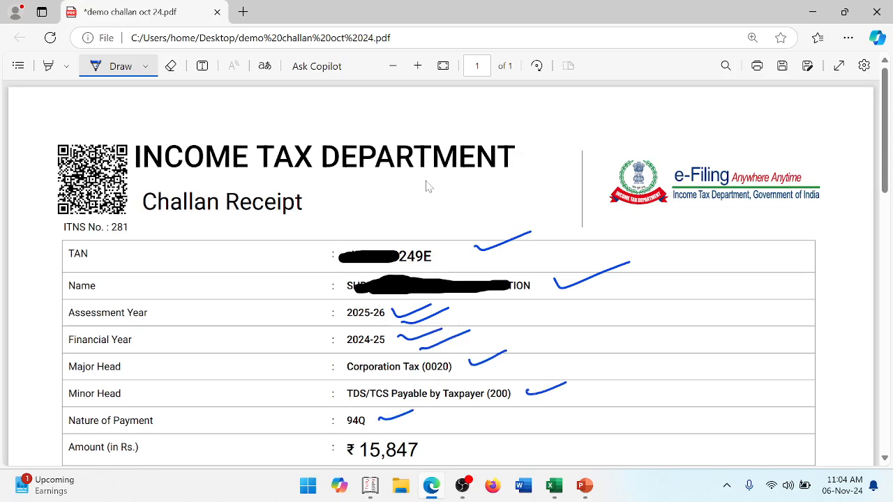
- Tick and underline the rupee amount, and strike out the amount in words
{"action": "scroll", "coordinate": [428, 186], "scroll_direction": "down", "scroll_amount": 5}
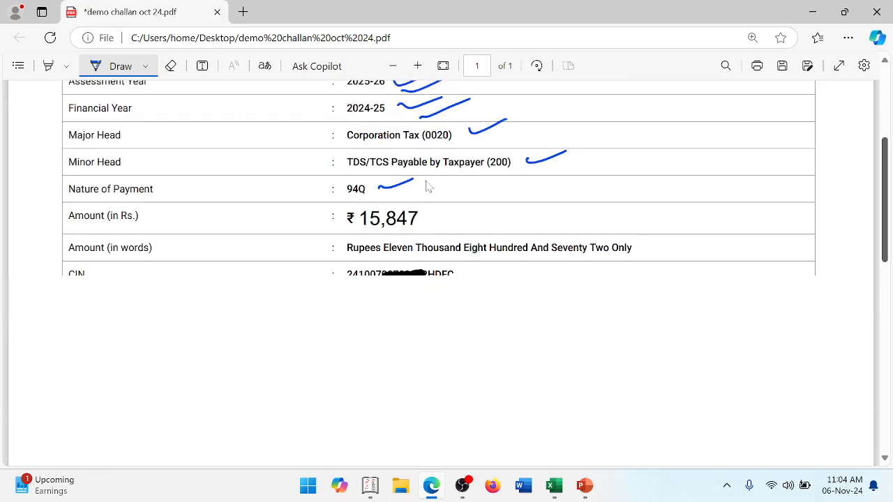
{"action": "left_click_drag", "start_coordinate": [423, 201], "coordinate": [473, 193]}
{"action": "left_click_drag", "start_coordinate": [363, 224], "coordinate": [425, 218]}
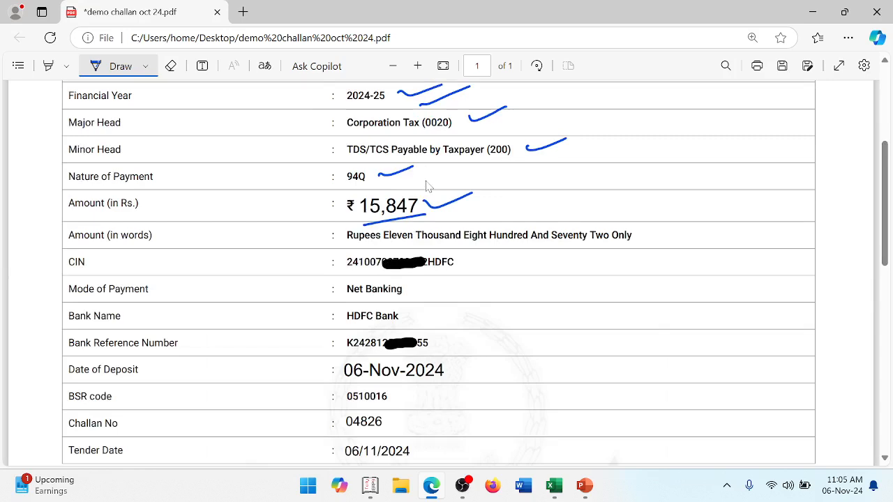
{"action": "mouse_move", "coordinate": [346, 236]}
{"action": "left_mouse_down"}
{"action": "mouse_move", "coordinate": [555, 229]}
{"action": "mouse_move", "coordinate": [342, 238]}
{"action": "left_mouse_up"}
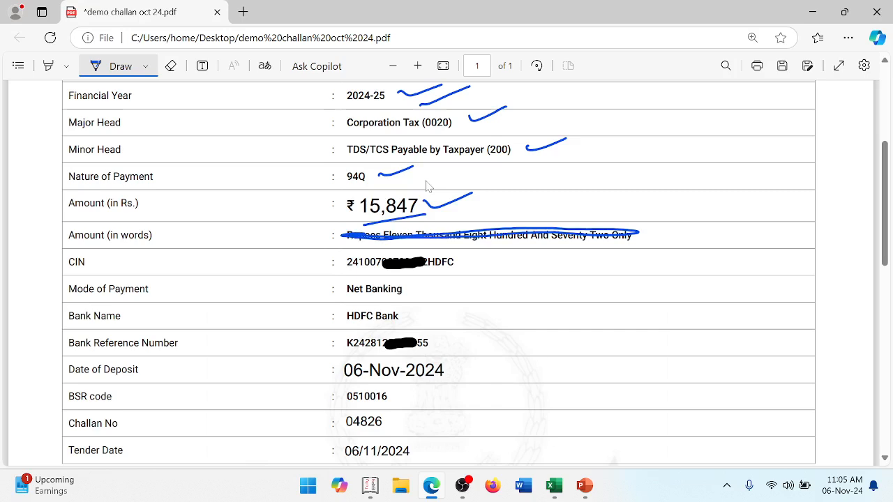
- Tick the CIN value, and write "Challan" beside the CIN label with a mark beneath it
{"action": "left_click_drag", "start_coordinate": [464, 257], "coordinate": [506, 255]}
{"action": "mouse_move", "coordinate": [89, 268]}
{"action": "left_mouse_down"}
{"action": "mouse_move", "coordinate": [113, 260]}
{"action": "mouse_move", "coordinate": [151, 267]}
{"action": "left_mouse_up"}
{"action": "left_click_drag", "start_coordinate": [156, 249], "coordinate": [171, 258]}
{"action": "left_click_drag", "start_coordinate": [178, 254], "coordinate": [250, 235]}
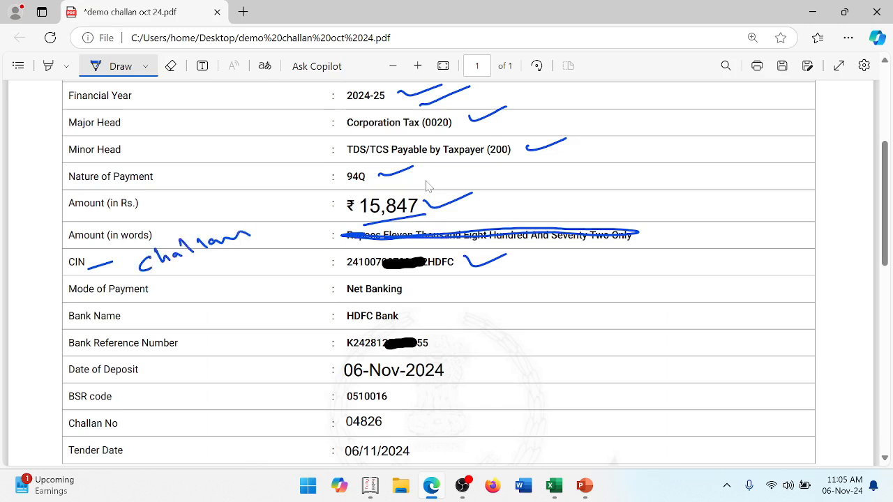
{"action": "mouse_move", "coordinate": [182, 280]}
{"action": "left_mouse_down"}
{"action": "mouse_move", "coordinate": [203, 287]}
{"action": "mouse_move", "coordinate": [226, 275]}
{"action": "left_mouse_up"}
{"action": "left_click", "coordinate": [210, 262]}
- Tick the Bank Reference Number, Date of Deposit, BSR code, Challan No and Tender Date rows
{"action": "left_click_drag", "start_coordinate": [452, 335], "coordinate": [519, 317]}
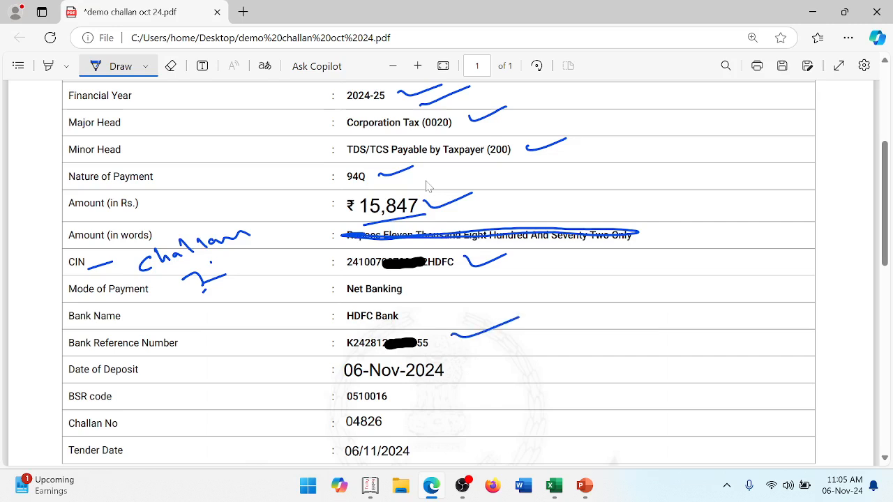
{"action": "left_click_drag", "start_coordinate": [459, 372], "coordinate": [523, 356]}
{"action": "left_click_drag", "start_coordinate": [413, 397], "coordinate": [471, 381]}
{"action": "left_click_drag", "start_coordinate": [405, 422], "coordinate": [452, 405]}
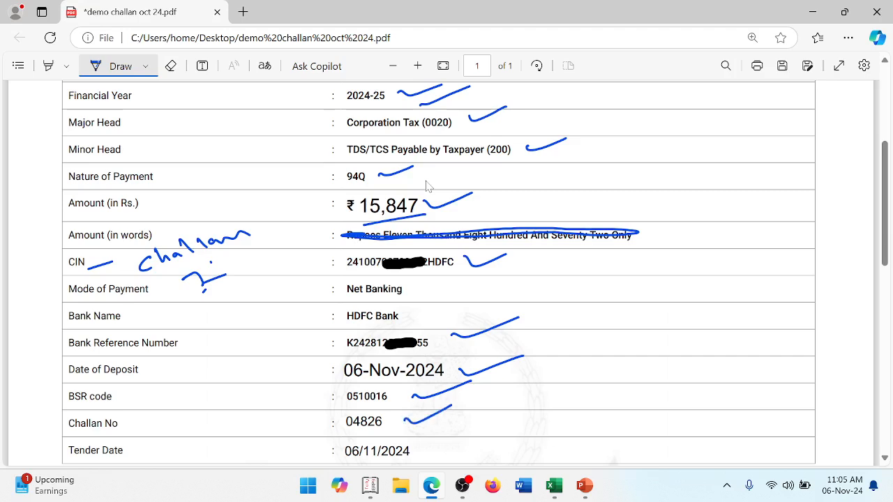
{"action": "left_click_drag", "start_coordinate": [441, 448], "coordinate": [484, 437]}
{"action": "scroll", "coordinate": [428, 186], "scroll_direction": "down", "scroll_amount": 5}
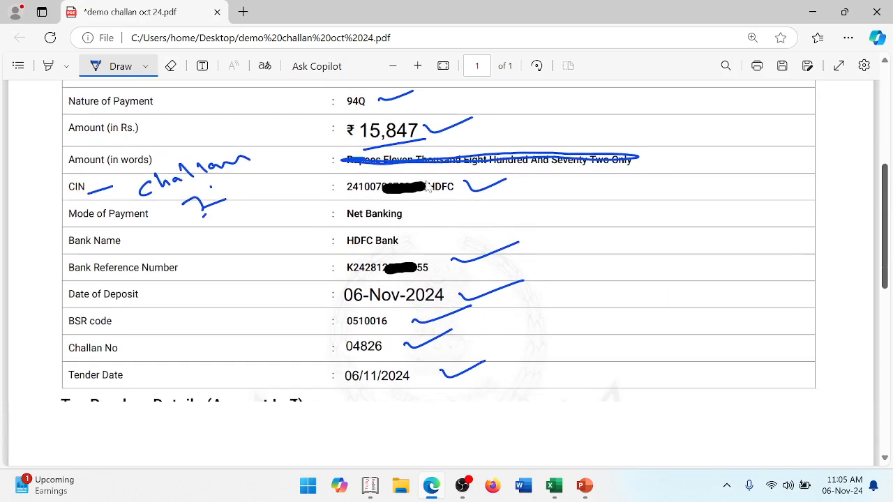
- Tick the Tax and Total amounts in the Tax Breakup Details table, and strike out the Total (In Words) amount
{"action": "scroll", "coordinate": [428, 186], "scroll_direction": "down", "scroll_amount": 2}
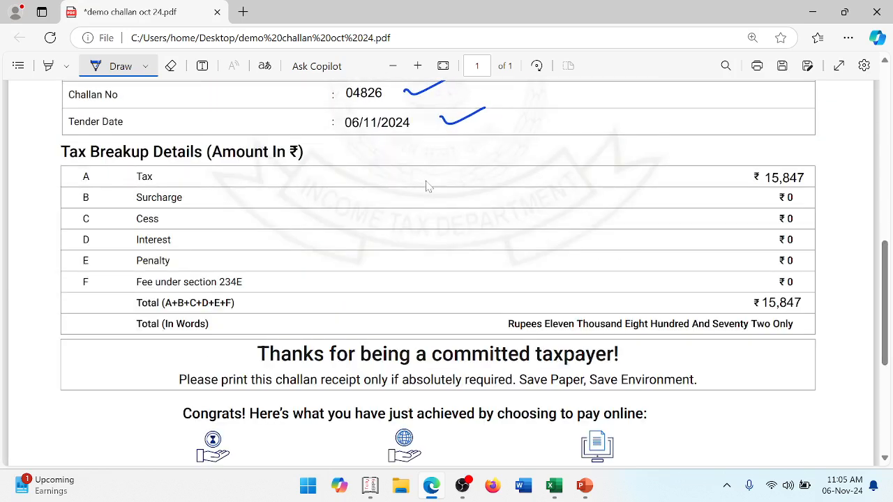
{"action": "mouse_move", "coordinate": [703, 170]}
{"action": "left_mouse_down"}
{"action": "mouse_move", "coordinate": [752, 162]}
{"action": "mouse_move", "coordinate": [727, 178]}
{"action": "mouse_move", "coordinate": [746, 168]}
{"action": "left_mouse_up"}
{"action": "left_click_drag", "start_coordinate": [732, 296], "coordinate": [768, 289]}
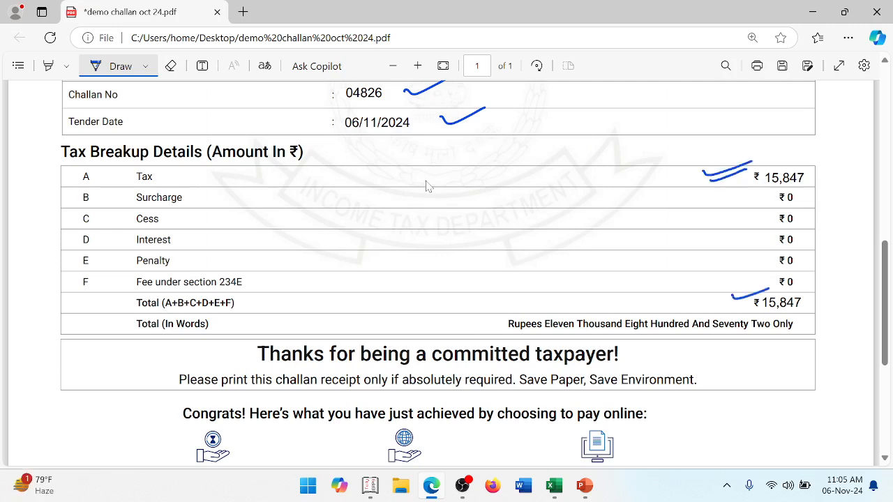
{"action": "mouse_move", "coordinate": [504, 332]}
{"action": "left_mouse_down"}
{"action": "mouse_move", "coordinate": [776, 319]}
{"action": "mouse_move", "coordinate": [680, 325]}
{"action": "left_mouse_up"}
- Handwrite a two-line blue note ending in "Challan" across the middle of the tax breakup table, underlining each line
{"action": "mouse_move", "coordinate": [358, 257]}
{"action": "left_mouse_down"}
{"action": "mouse_move", "coordinate": [443, 195]}
{"action": "mouse_move", "coordinate": [472, 204]}
{"action": "left_mouse_up"}
{"action": "left_click_drag", "start_coordinate": [339, 272], "coordinate": [486, 220]}
{"action": "mouse_move", "coordinate": [407, 289]}
{"action": "left_mouse_down"}
{"action": "mouse_move", "coordinate": [395, 298]}
{"action": "mouse_move", "coordinate": [485, 254]}
{"action": "mouse_move", "coordinate": [539, 248]}
{"action": "left_mouse_up"}
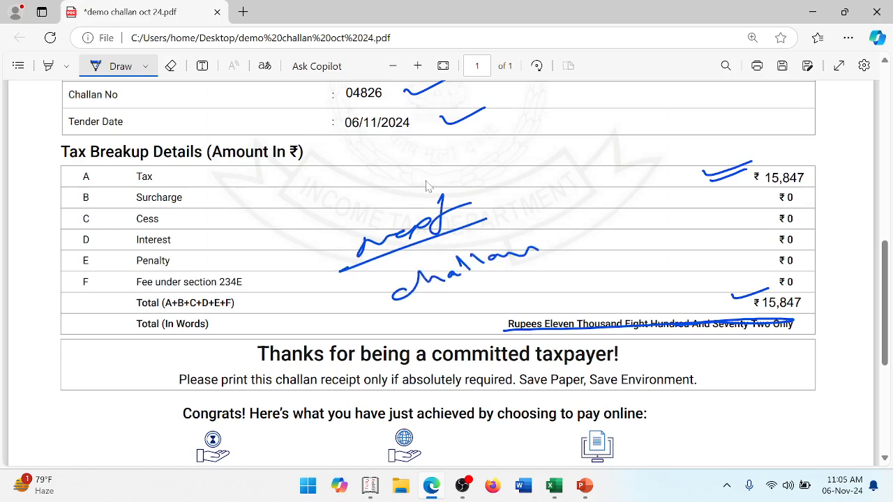
{"action": "left_click_drag", "start_coordinate": [396, 312], "coordinate": [553, 260]}
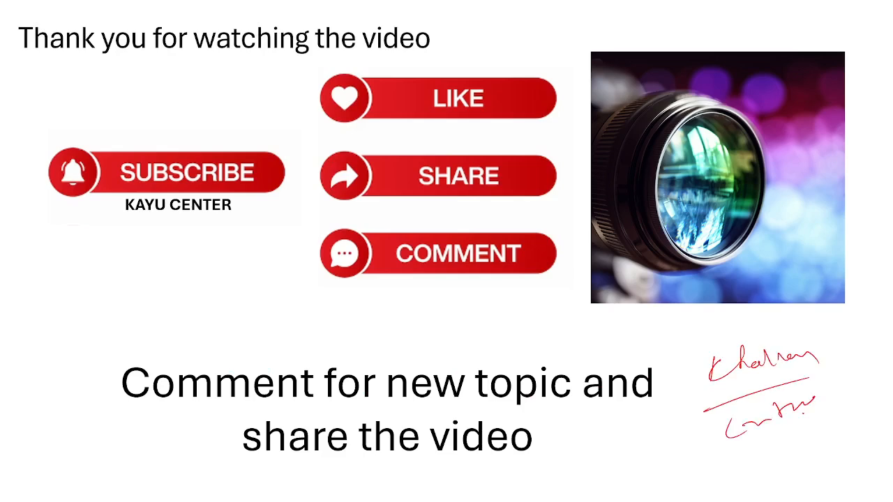
- Switch to the TDS RETURN DETAILS workbook in Excel and enter payment date 06-11-2024 in I4 and I5
{"action": "key", "text": "alt+Tab"}
{"action": "key", "text": "alt+Tab"}
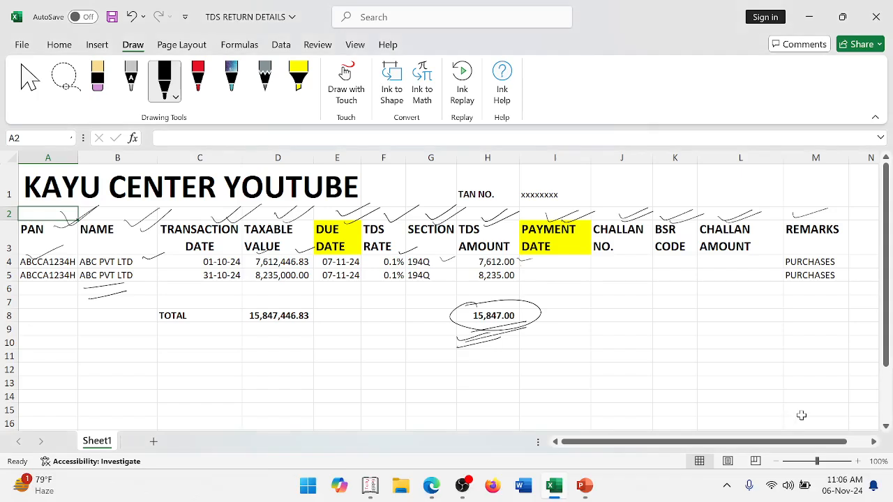
{"action": "left_click", "coordinate": [566, 258]}
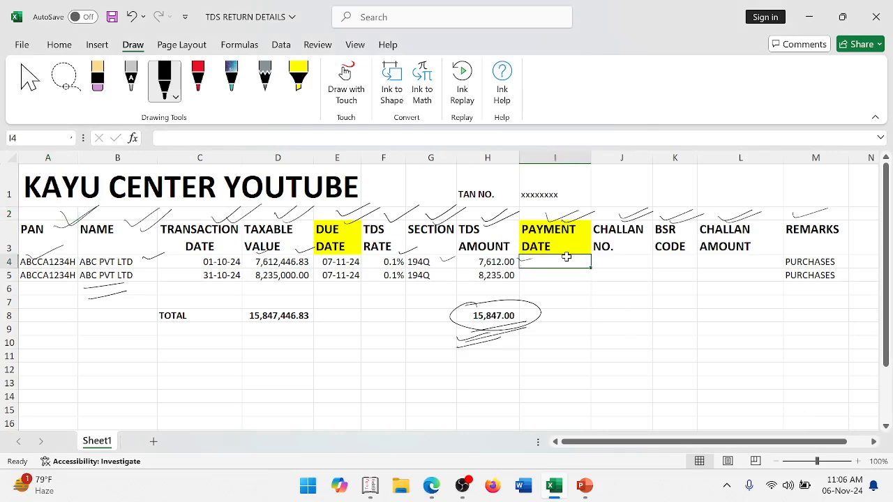
{"action": "type", "text": "06-11-2024"}
{"action": "key", "text": "Return"}
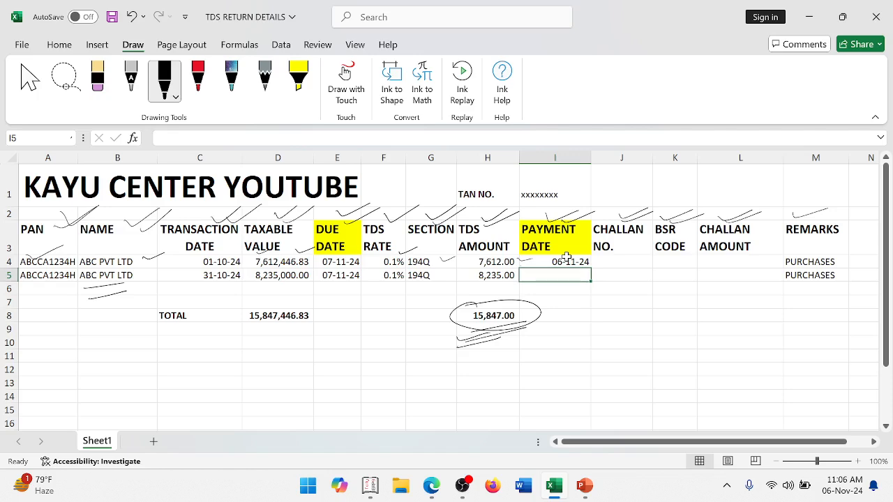
{"action": "type", "text": "06-11-2024"}
{"action": "key", "text": "Return"}
- Look up the Challan No in the challan receipt PDF in Edge, and return to cell J4 in the Excel sheet
{"action": "key", "text": "Up"}
{"action": "key", "text": "Up"}
{"action": "key", "text": "Right"}
{"action": "key", "text": "alt+Tab"}
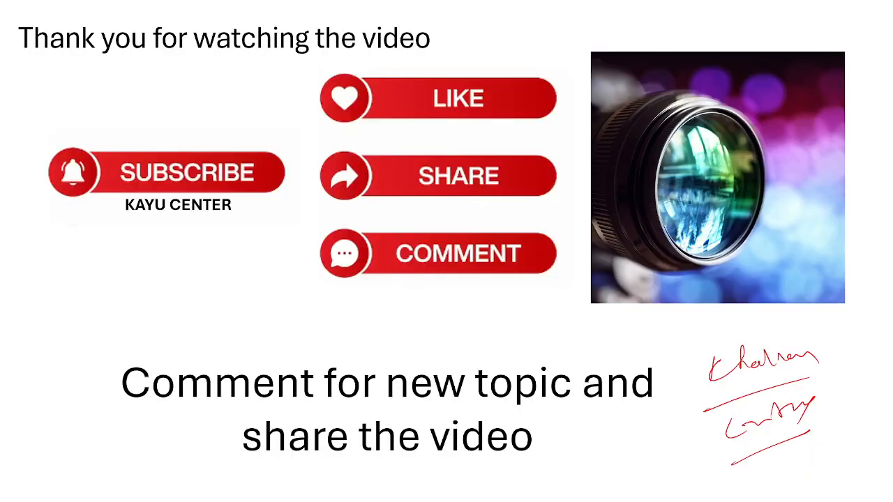
{"action": "key", "text": "alt+Tab"}
{"action": "key", "text": "Tab"}
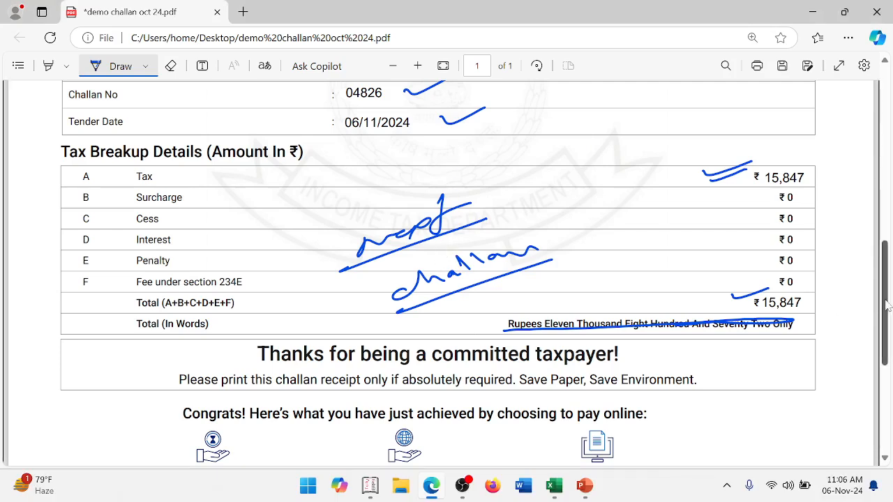
{"action": "scroll", "coordinate": [886, 304], "scroll_direction": "up", "scroll_amount": 3}
{"action": "key", "text": "alt+Tab"}
{"action": "key", "text": "alt+Tab"}
{"action": "key", "text": "alt+Tab"}
{"action": "key", "text": "alt+Tab"}
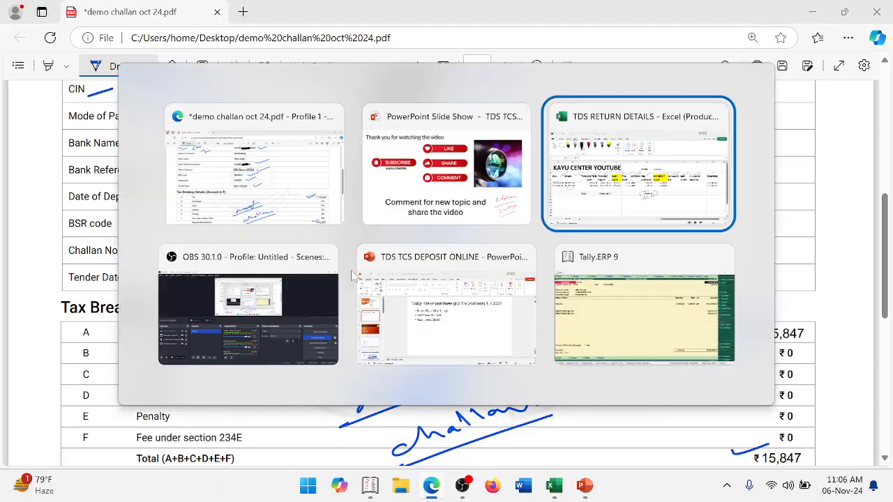
{"action": "type", "text": "0"}
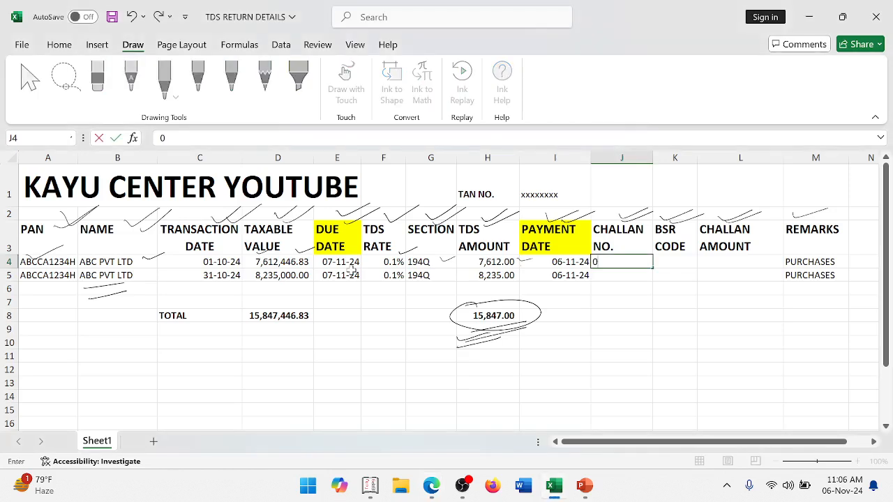
{"action": "key", "text": "BackSpace"}
{"action": "type", "text": "'0462"}
{"action": "type", "text": "6"}
{"action": "key", "text": "alt+Tab"}
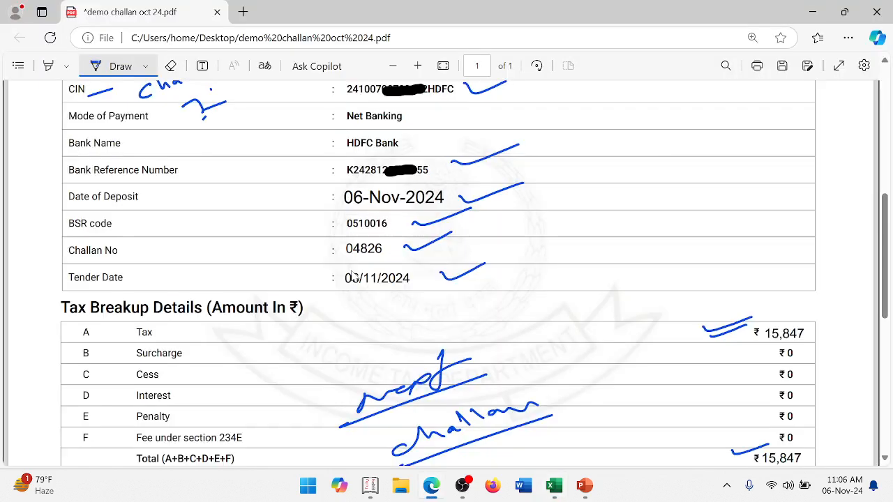
{"action": "key", "text": "alt+Tab"}
{"action": "key", "text": "BackSpace"}
{"action": "key", "text": "BackSpace"}
{"action": "key", "text": "BackSpace"}
{"action": "type", "text": "9"}
{"action": "key", "text": "BackSpace"}
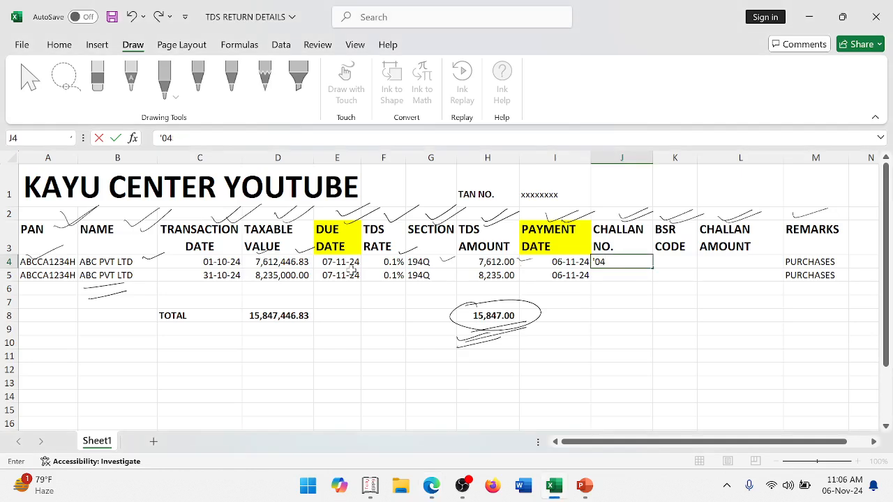
{"action": "type", "text": "826"}
{"action": "key", "text": "alt+Tab"}
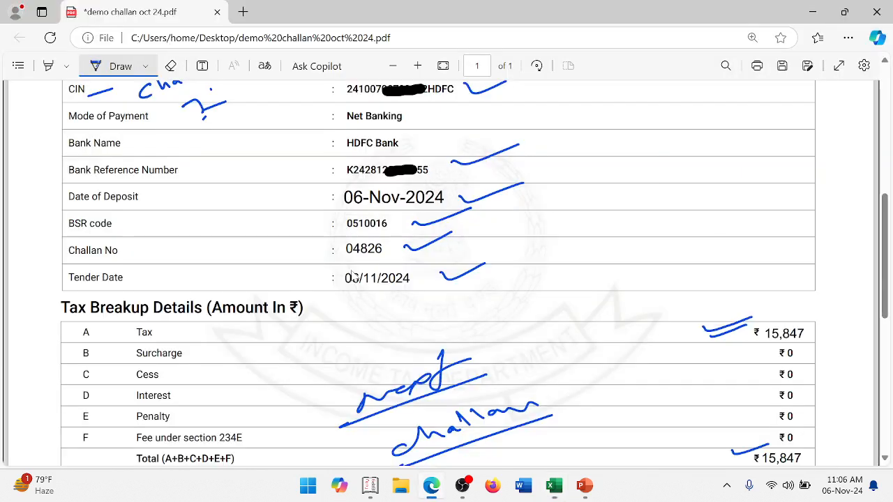
{"action": "key", "text": "alt+Tab"}
{"action": "key", "text": "ctrl+Return"}
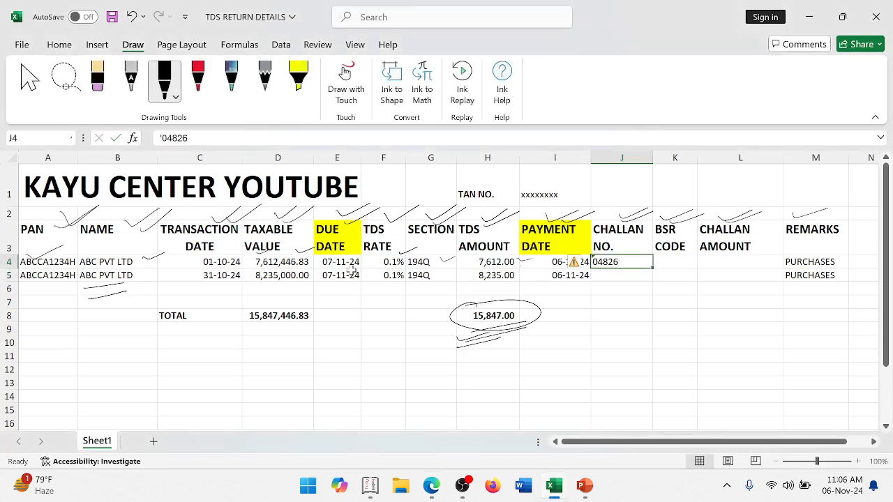
- Copy the challan number from J4 to J5
{"action": "key", "text": "ctrl+c"}
{"action": "key", "text": "Down"}
{"action": "key", "text": "Return"}
{"action": "key", "text": "Up"}
- Check the BSR code on the challan receipt and enter 0510016 in K4
{"action": "key", "text": "Right"}
{"action": "key", "text": "alt+Tab"}
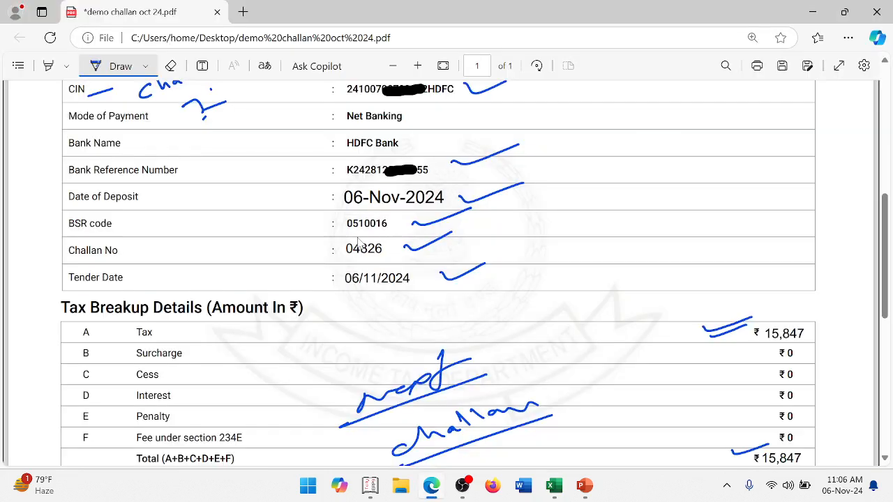
{"action": "key", "text": "alt+Tab"}
{"action": "type", "text": "0"}
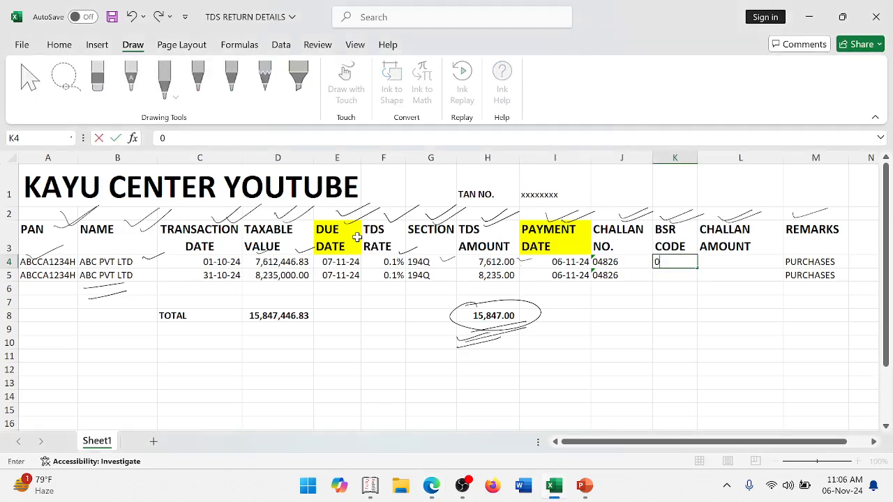
{"action": "key", "text": "alt+Tab"}
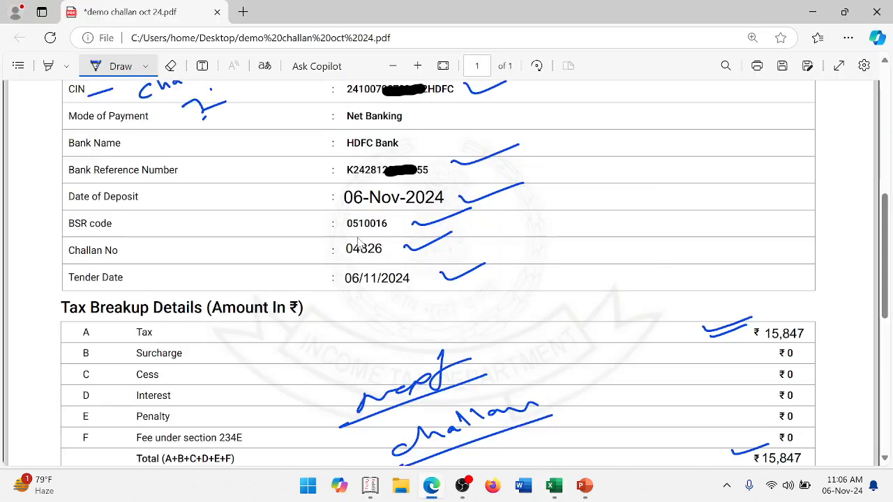
{"action": "key", "text": "alt+Tab"}
{"action": "type", "text": "510016"}
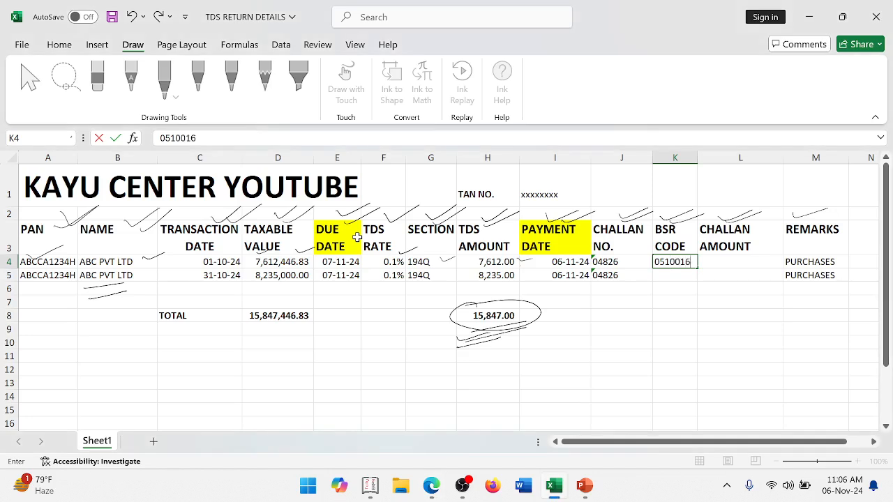
{"action": "key", "text": "Return"}
- Copy the BSR code from K4 to K5
{"action": "key", "text": "Up"}
{"action": "key", "text": "ctrl+c"}
{"action": "key", "text": "Down"}
{"action": "key", "text": "Return"}
{"action": "key", "text": "Up"}
- Check the tax amount on the challan receipt and enter 15847 as the challan amount in L4
{"action": "key", "text": "Right"}
{"action": "key", "text": "alt+Tab"}
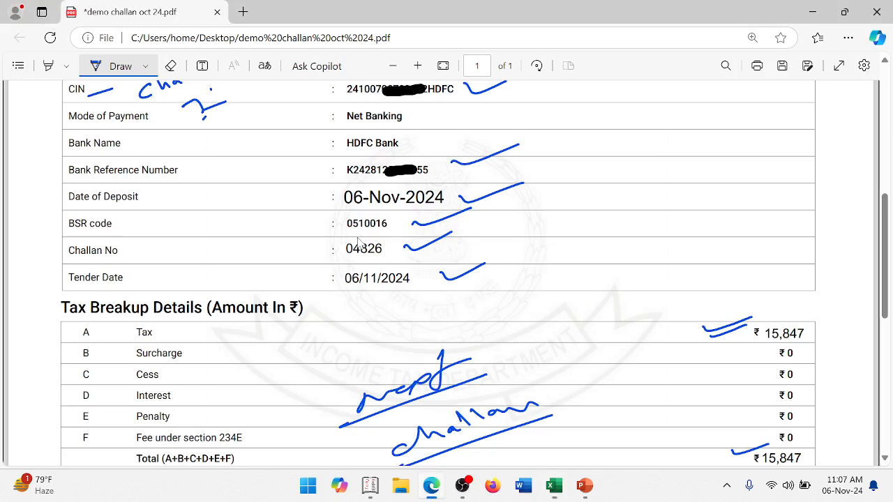
{"action": "key", "text": "alt+Tab"}
{"action": "type", "text": "1584"}
{"action": "key", "text": "ctrl+Return"}
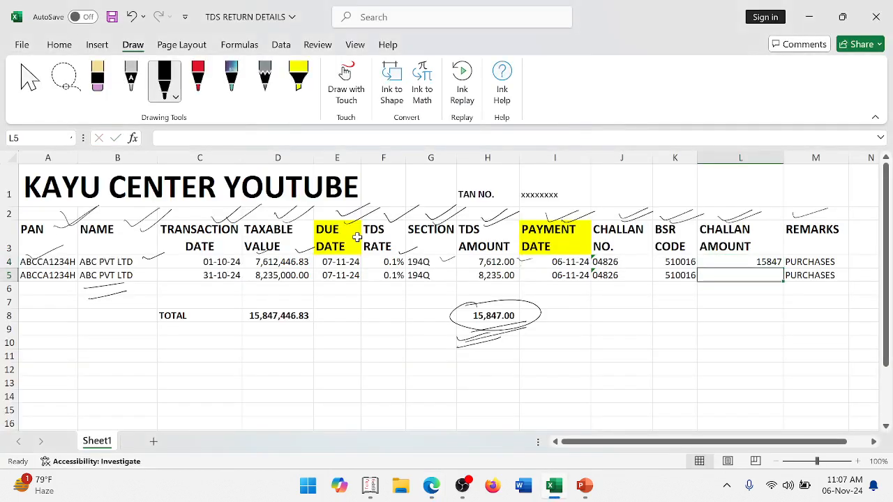
- Copy the challan amount from L4 to L5
{"action": "key", "text": "ctrl+c"}
{"action": "key", "text": "Down"}
{"action": "key", "text": "ctrl+v"}
{"action": "key", "text": "Escape"}
- Merge and center the challan amount cells L4:L5
{"action": "key", "text": "Down"}
{"action": "key", "text": "Up"}
{"action": "key", "text": "Up"}
{"action": "key", "text": "shift+Down"}
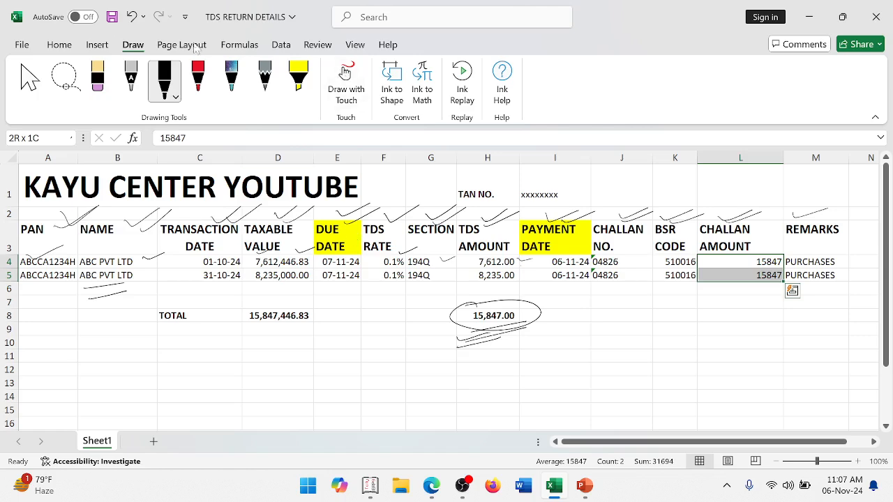
{"action": "left_click", "coordinate": [62, 45]}
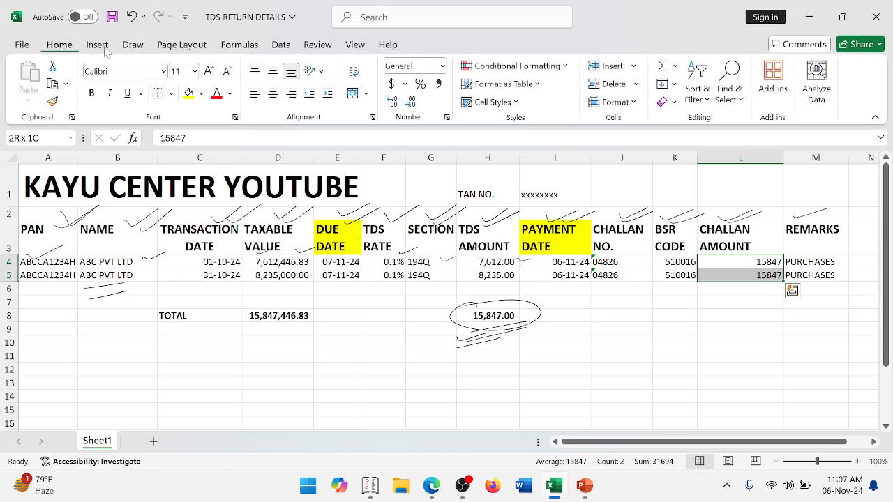
{"action": "left_click", "coordinate": [353, 93]}
{"action": "key", "text": "Return"}
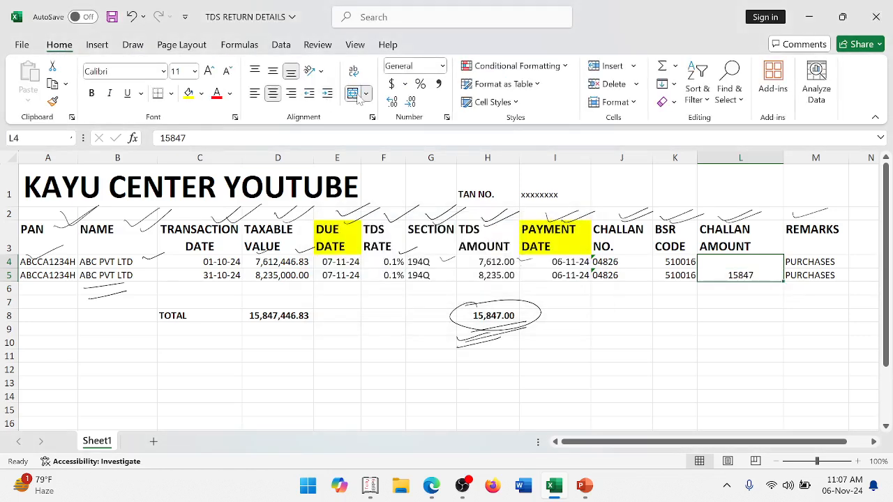
- Copy the TDS amount total formula from H8 to L8 to total the Challan Amount column
{"action": "key", "text": "Up"}
{"action": "key", "text": "Down"}
{"action": "key", "text": "Down"}
{"action": "key", "text": "Down"}
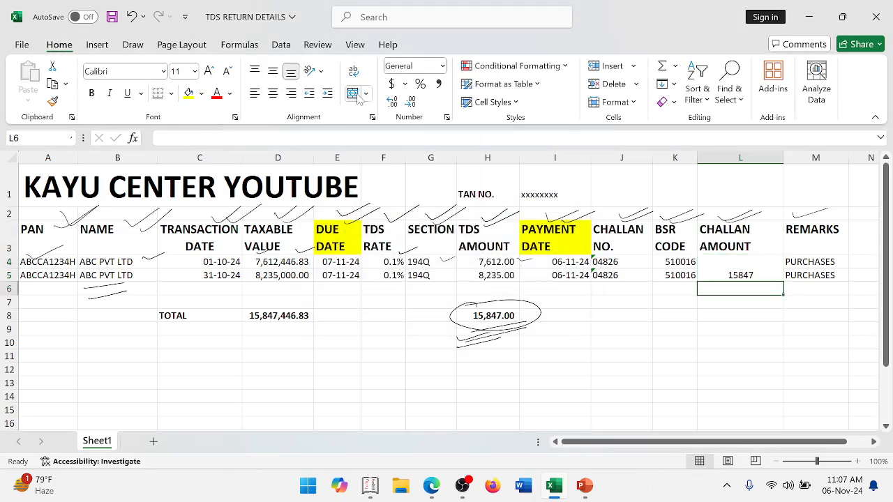
{"action": "key", "text": "Down"}
{"action": "key", "text": "Left"}
{"action": "key", "text": "Left"}
{"action": "key", "text": "Left"}
{"action": "key", "text": "Left"}
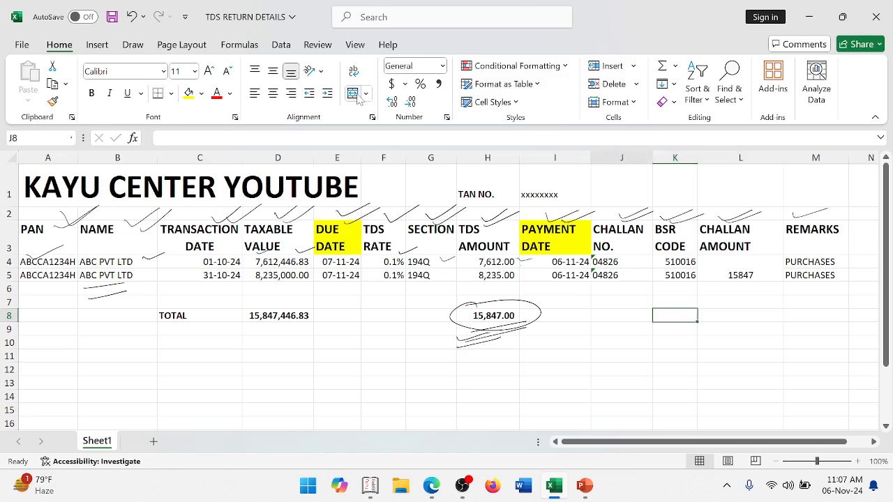
{"action": "key", "text": "ctrl+c"}
{"action": "key", "text": "Right"}
{"action": "key", "text": "Right"}
{"action": "key", "text": "Right"}
{"action": "key", "text": "Right"}
{"action": "key", "text": "Return"}
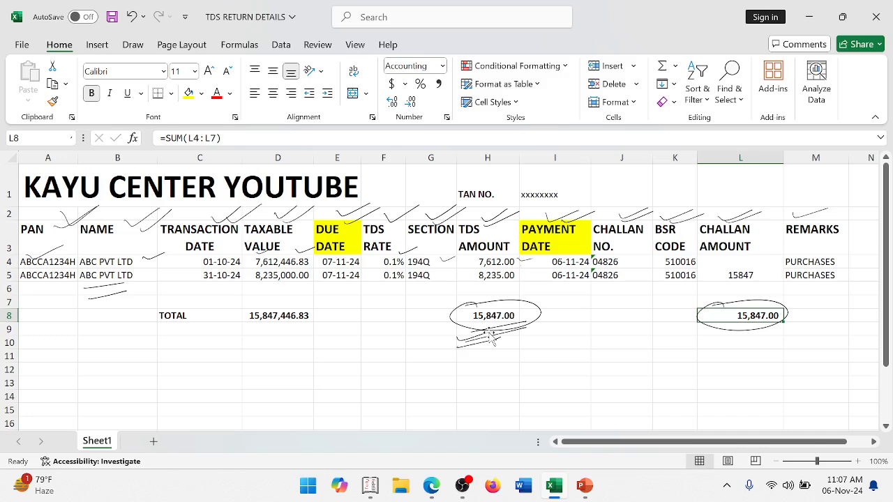
- Switch to the PowerPoint slide show's closing thank-you slide
{"action": "mouse_move", "coordinate": [741, 324]}
{"action": "left_mouse_down"}
{"action": "mouse_move", "coordinate": [751, 346]}
{"action": "mouse_move", "coordinate": [808, 327]}
{"action": "left_mouse_up"}
{"action": "key", "text": "alt+Tab"}
{"action": "key", "text": "alt+Tab"}
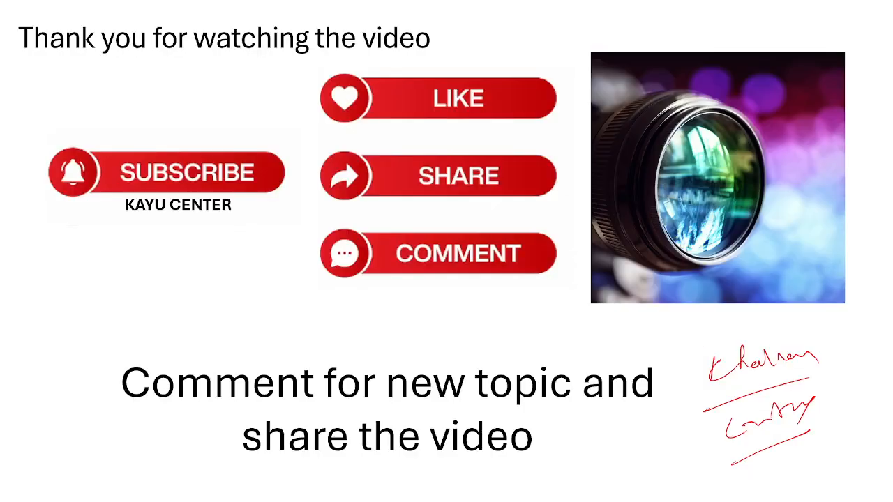